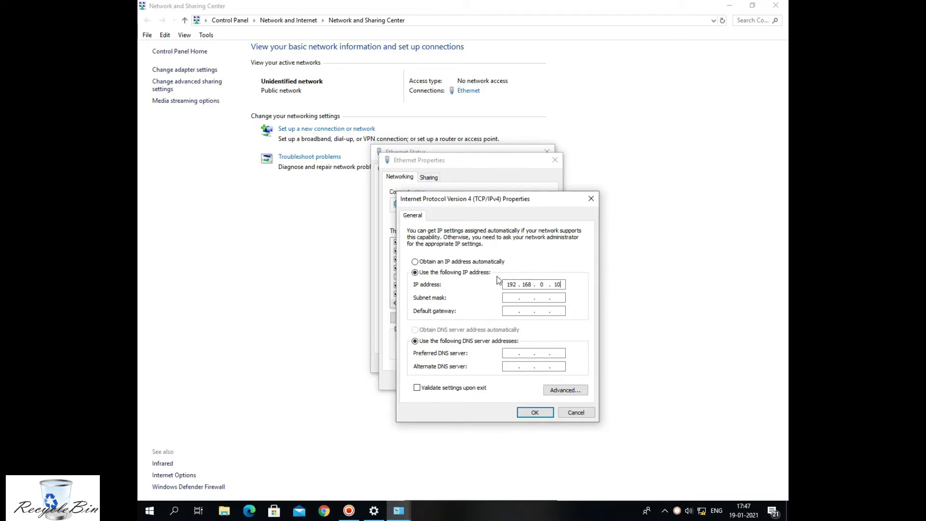
Fill in the 255.255.255.0 subnet mask, confirm both Ethernet dialogs, and launch Chrome.
left_click(522, 296)
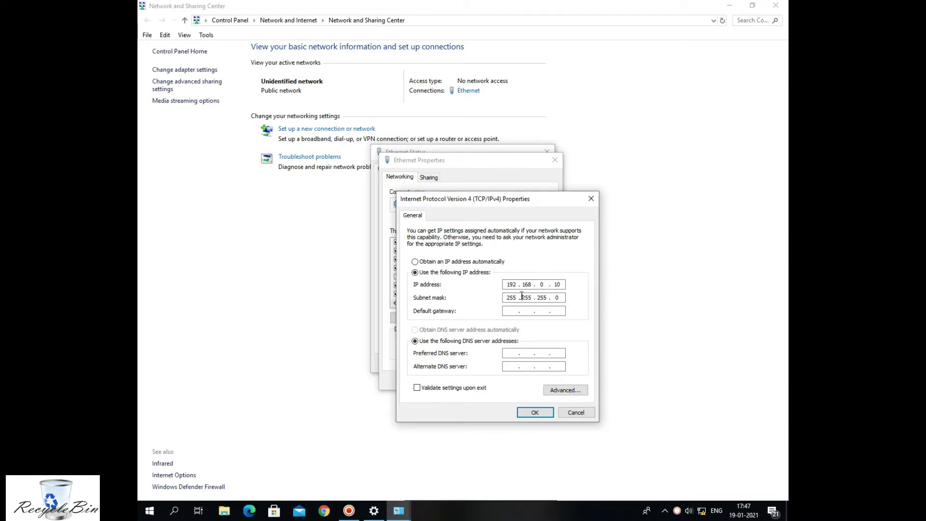
left_click(535, 413)
left_click(499, 380)
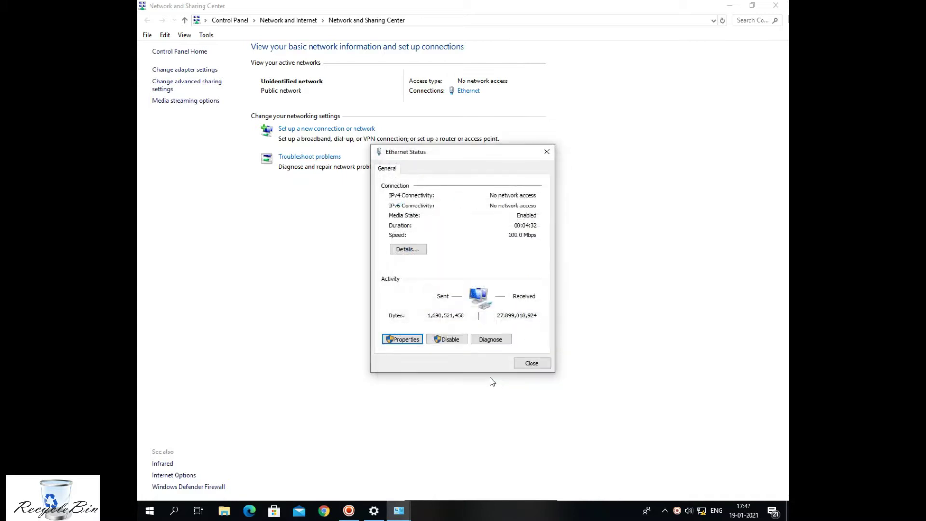
left_click(324, 511)
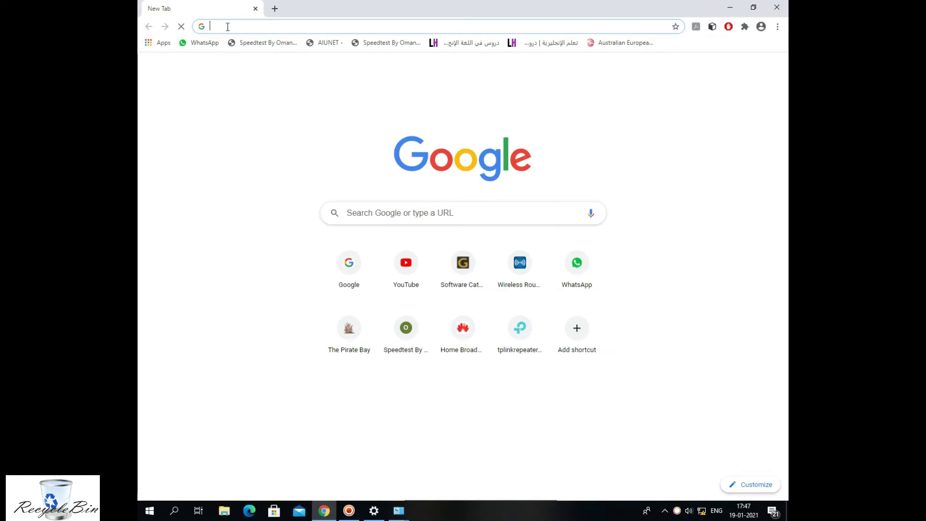
Load 192.168.0.254 in Chrome and proceed past the Kaspersky certificate warning.
type("192.")
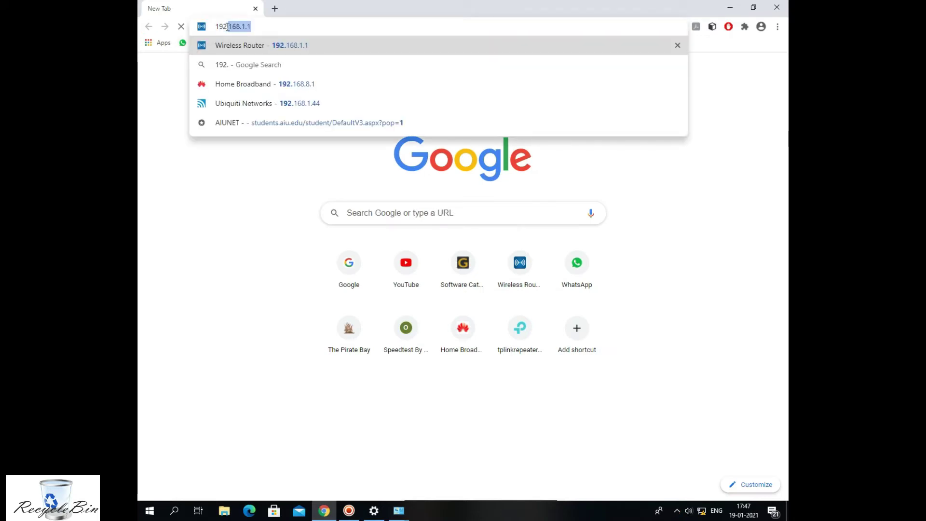
type("168.")
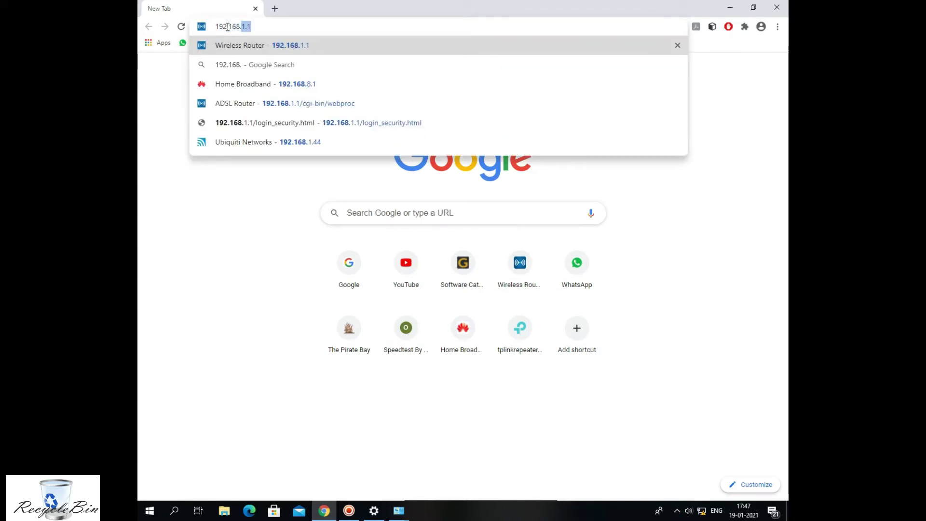
type("0")
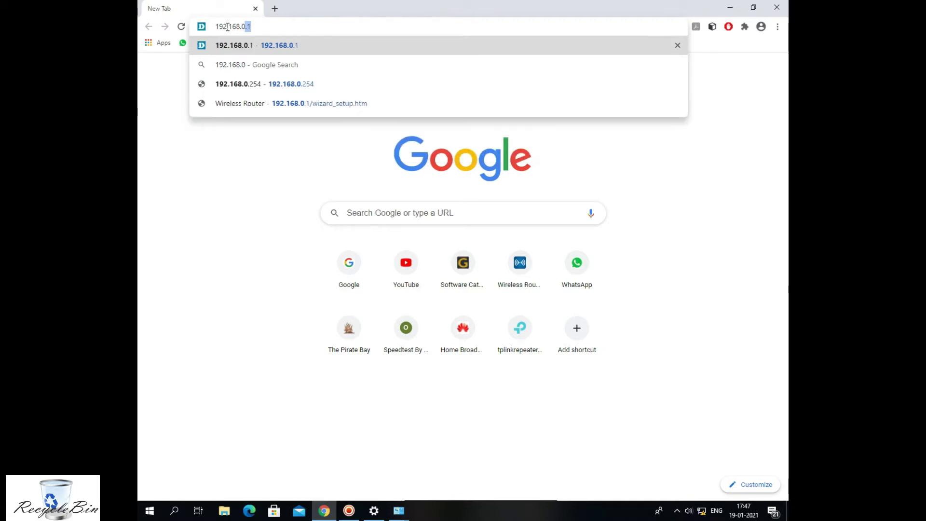
type(".254")
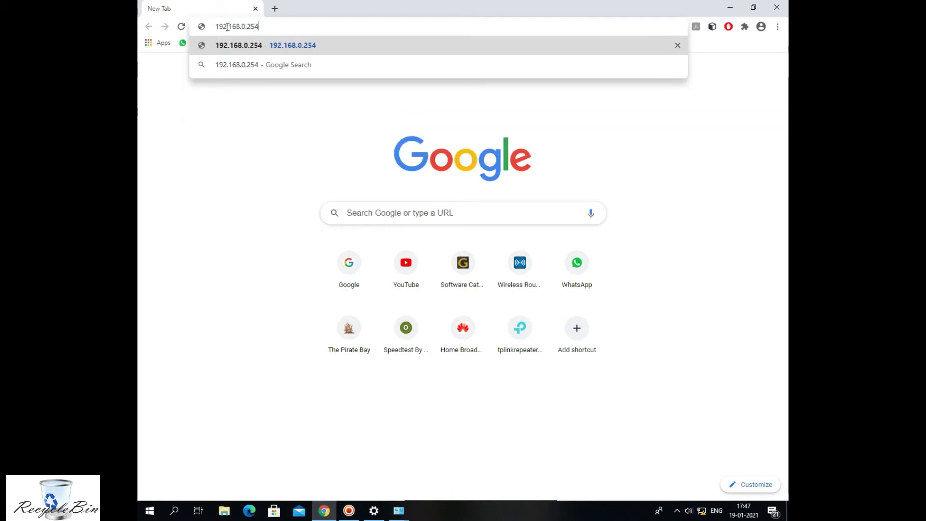
key("Return")
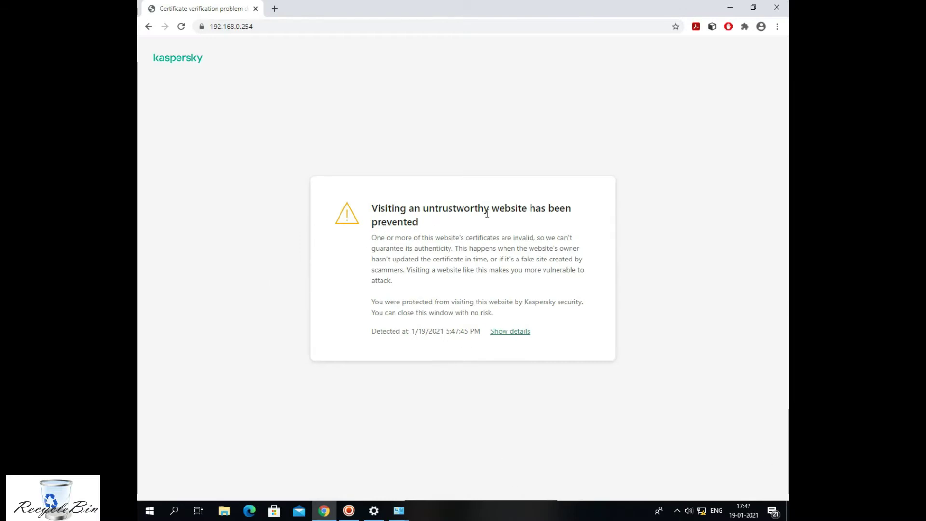
left_click(514, 336)
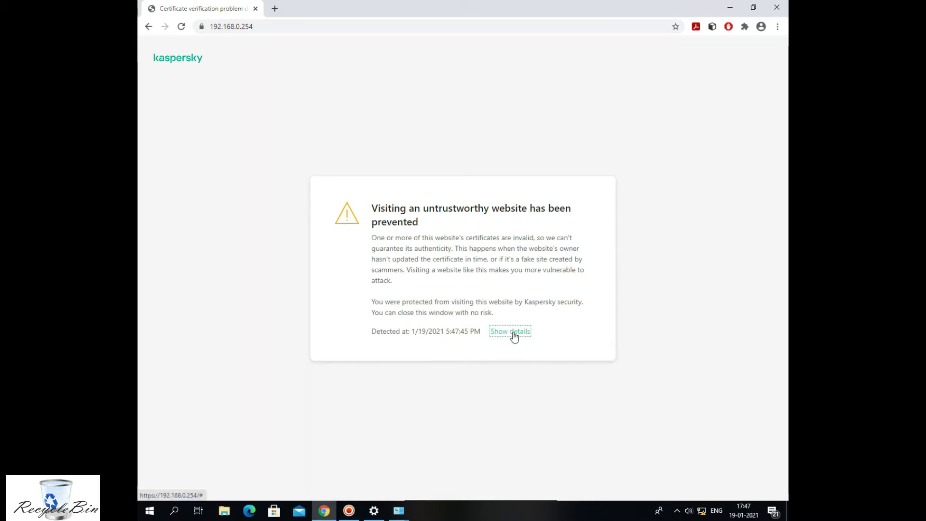
left_click(426, 357)
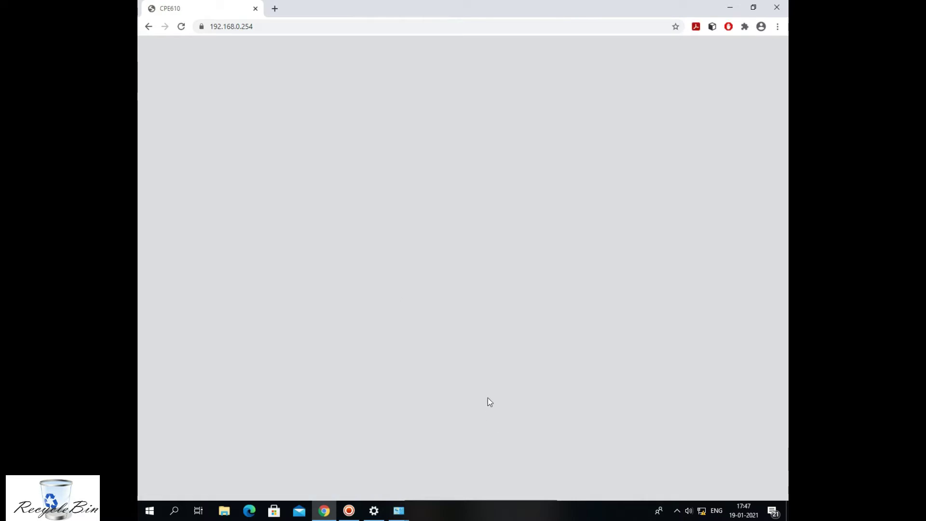
Log in as admin with region Oman after agreeing to the terms of use.
left_click(507, 178)
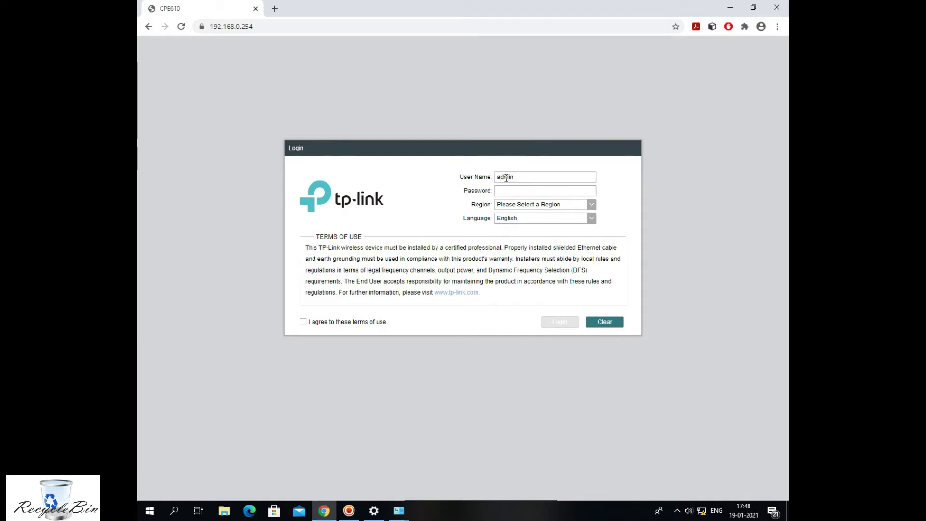
type("admin")
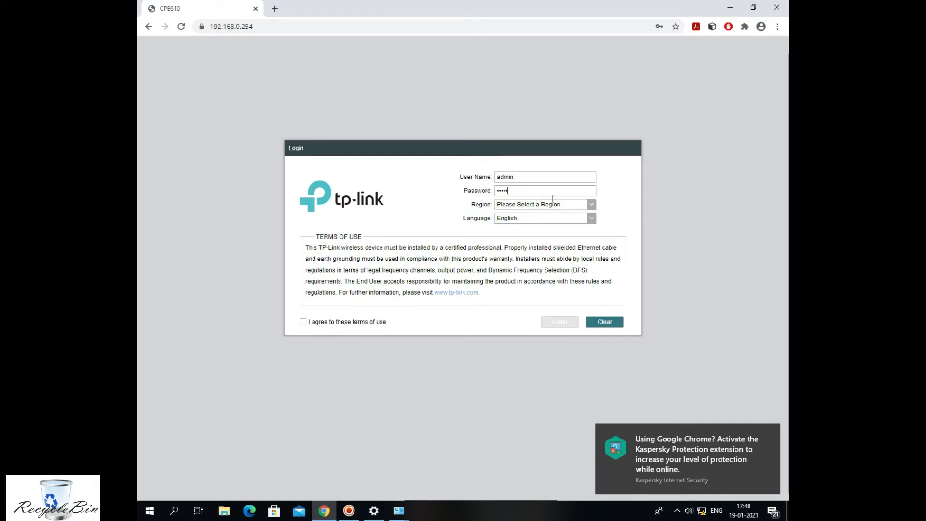
left_click(591, 204)
scroll(572, 241, "down", 6)
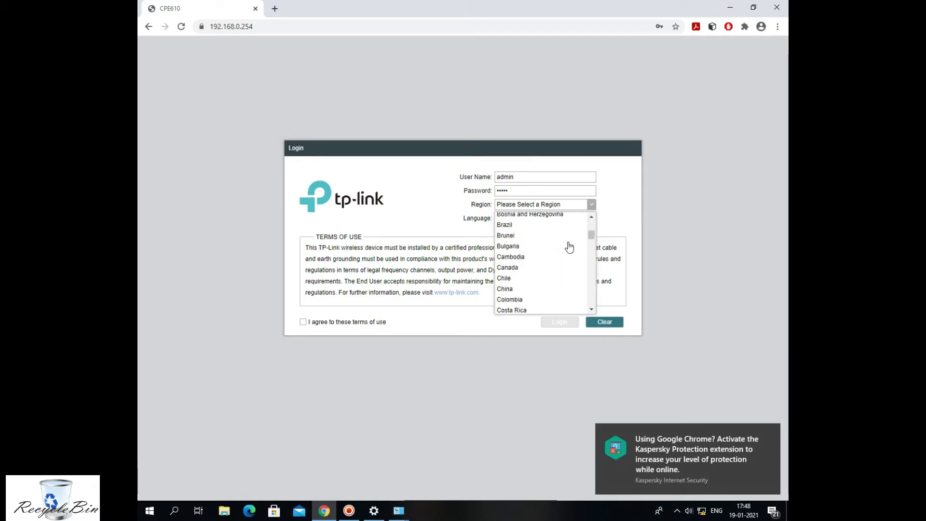
scroll(570, 247, "down", 2)
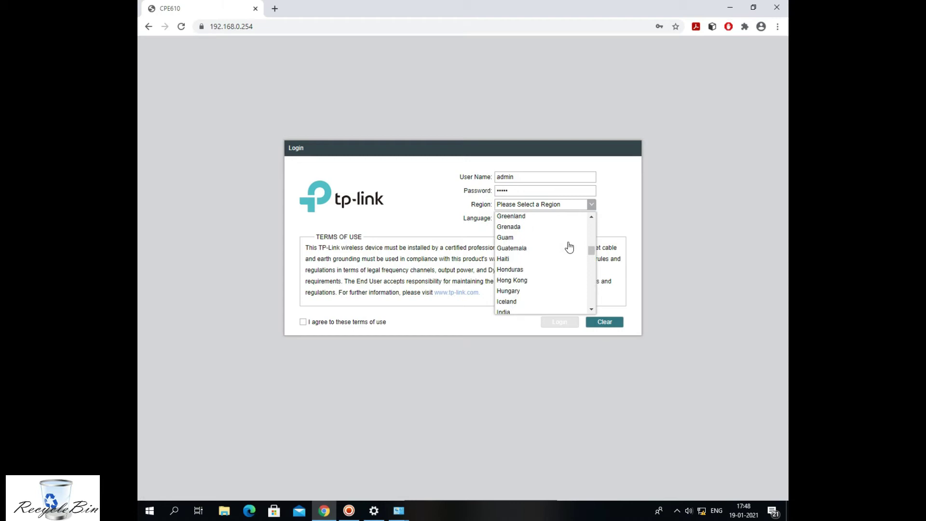
scroll(569, 247, "down", 6)
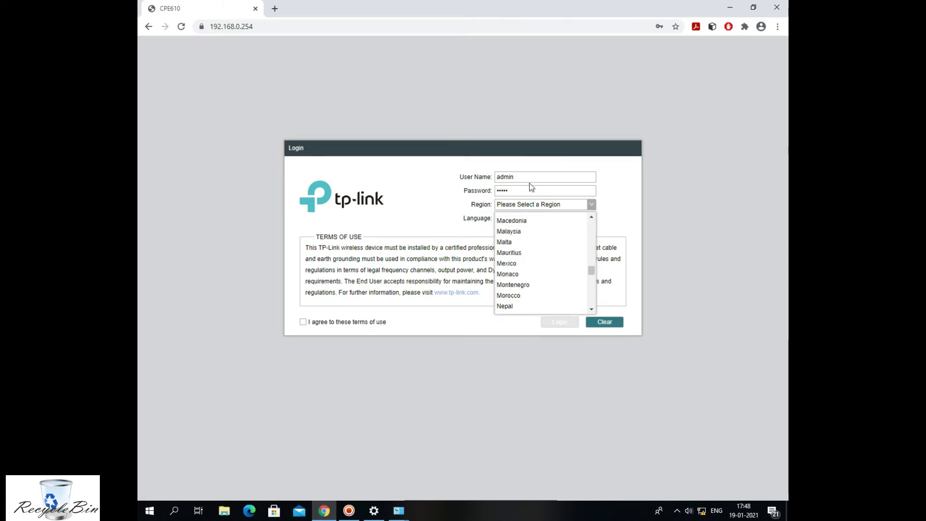
scroll(534, 273, "down", 2)
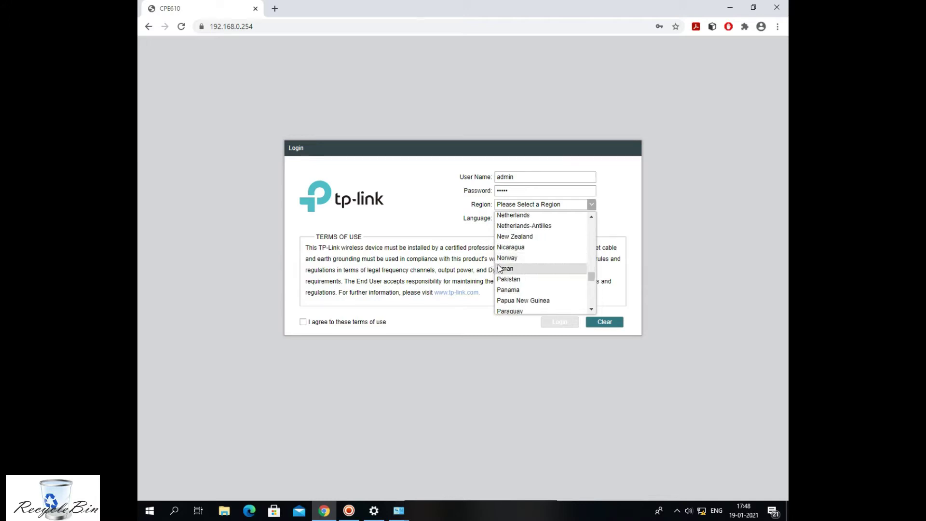
left_click(500, 268)
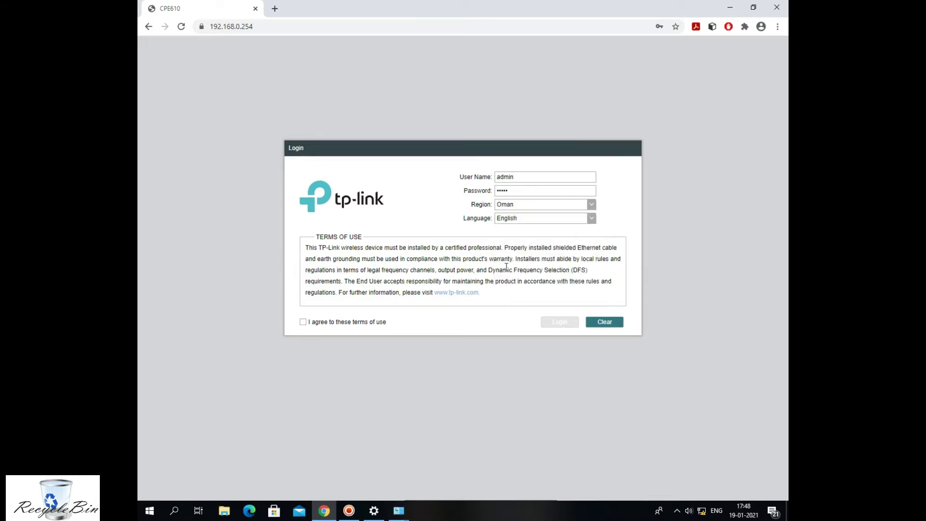
left_click(348, 324)
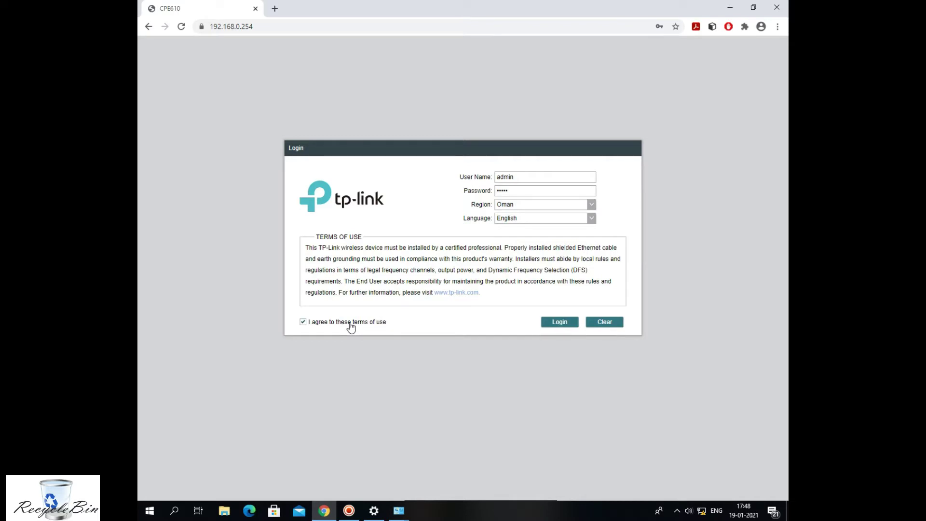
left_click(551, 328)
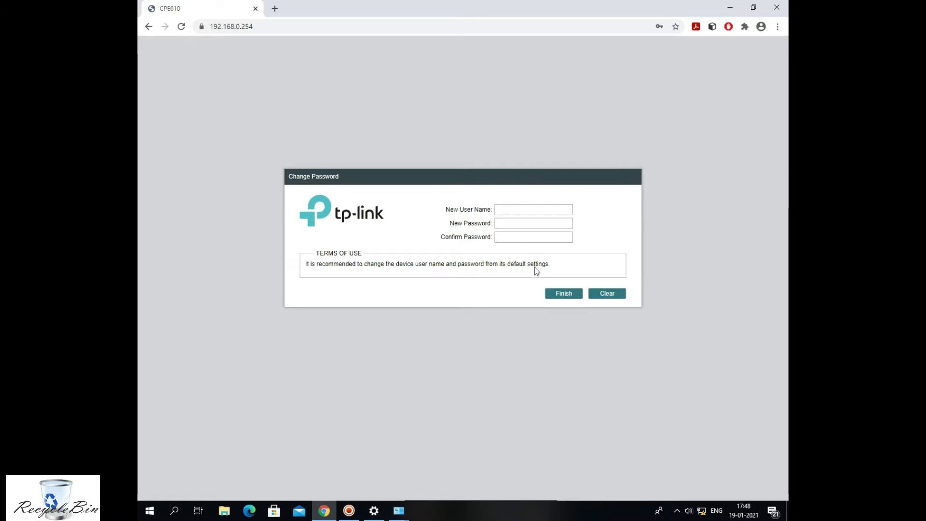
Enter a new user name and password in the Change Password form.
type("admin")
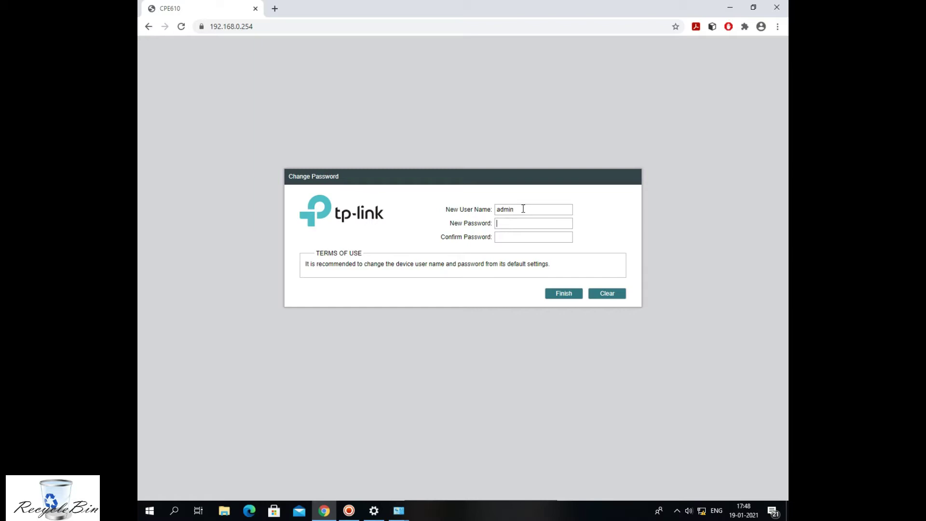
key("Tab")
type("a")
Save the new login credentials and return to the device Status overview.
left_click(560, 295)
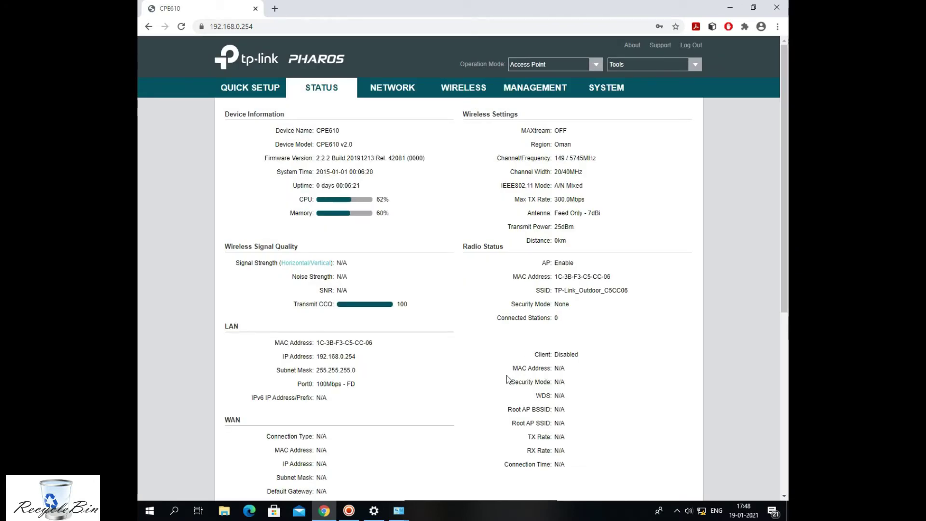
left_click(264, 86)
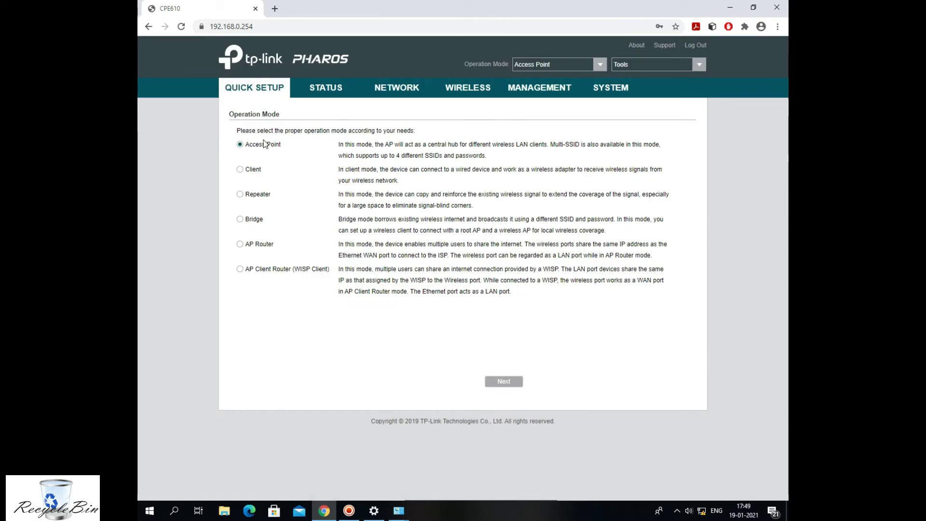
left_click(337, 87)
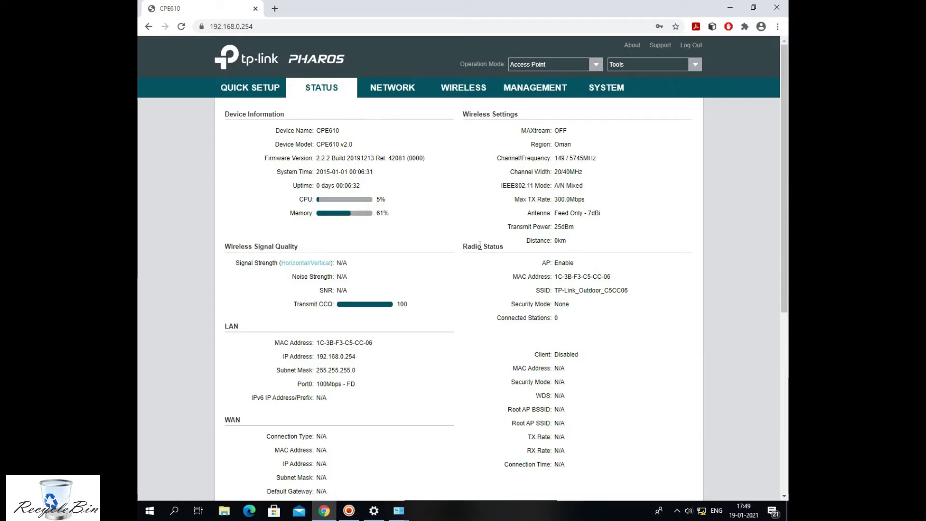
Select the device's LAN IP address on the Network page, then go to Wireless settings.
scroll(341, 317, "down", 2)
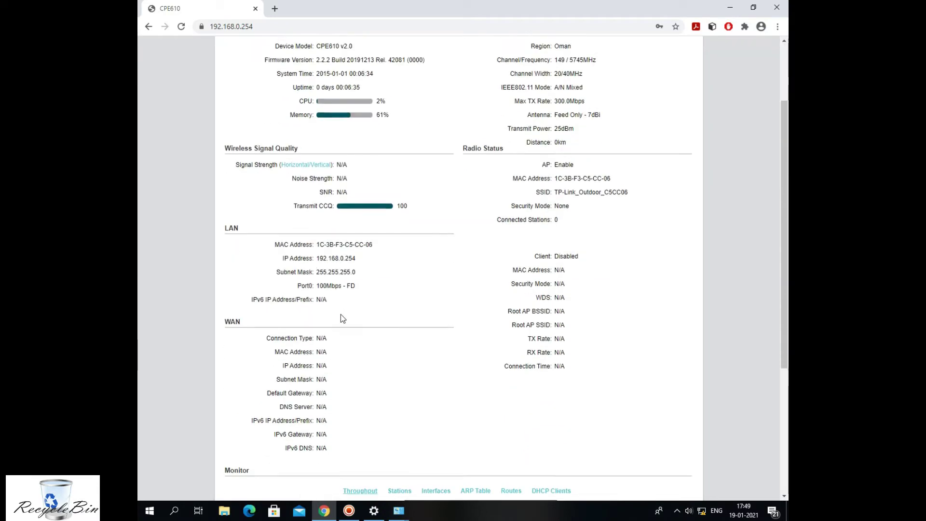
scroll(614, 340, "up", 2)
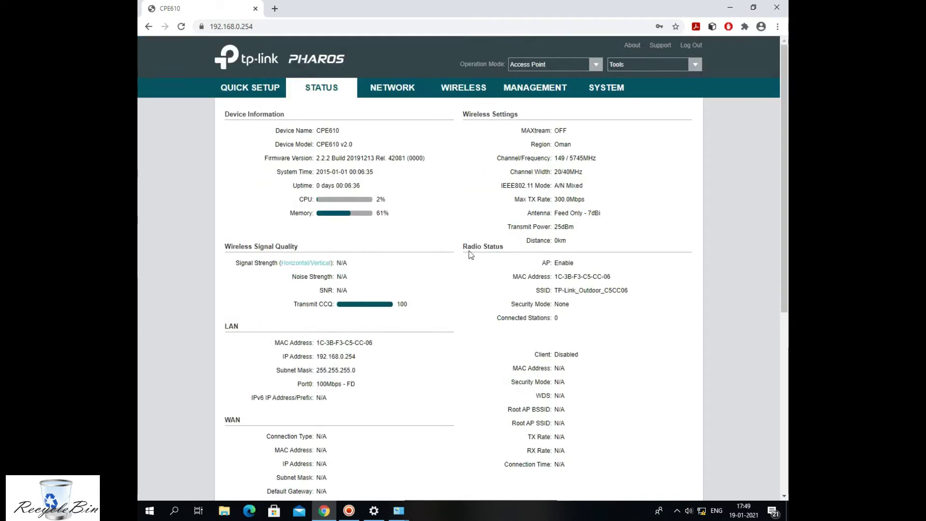
left_click(411, 90)
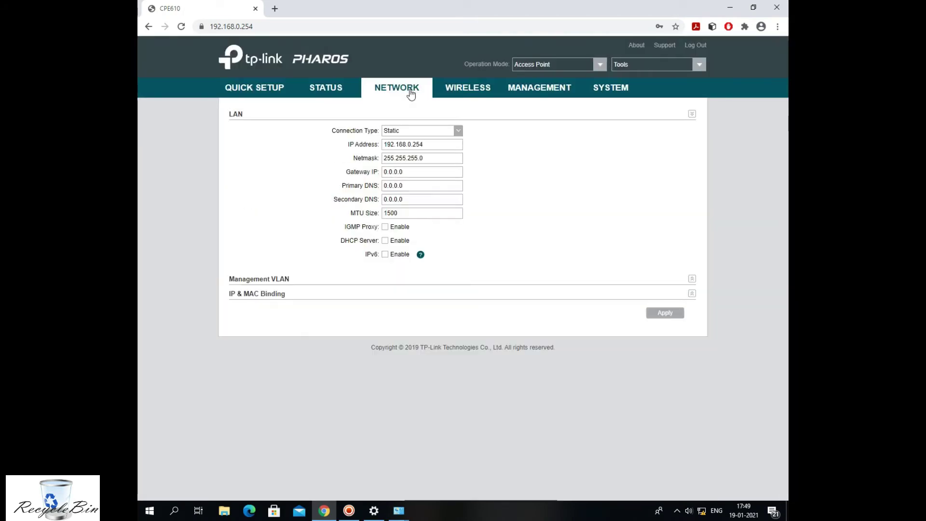
left_click_drag(433, 148, 382, 146)
left_click(471, 93)
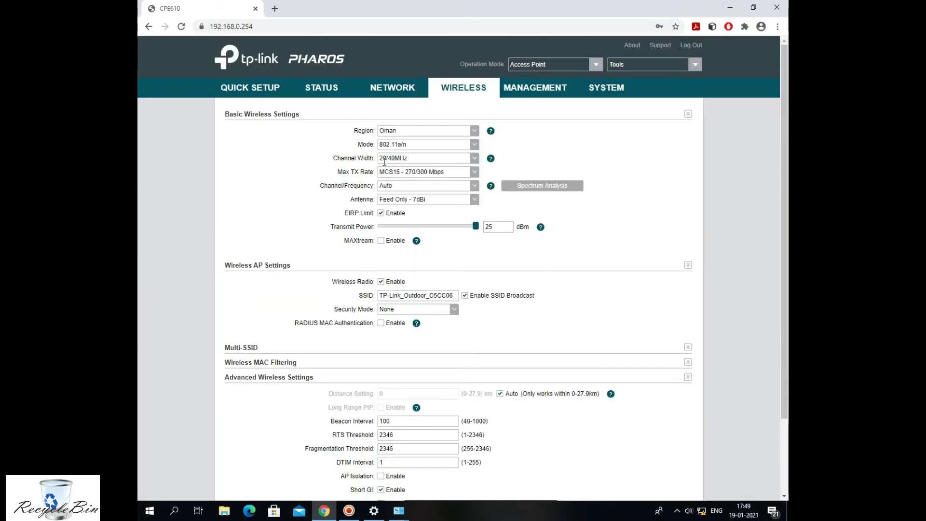
Keep the 20/40MHz channel width and set the antenna to 23dBi.
left_click(475, 160)
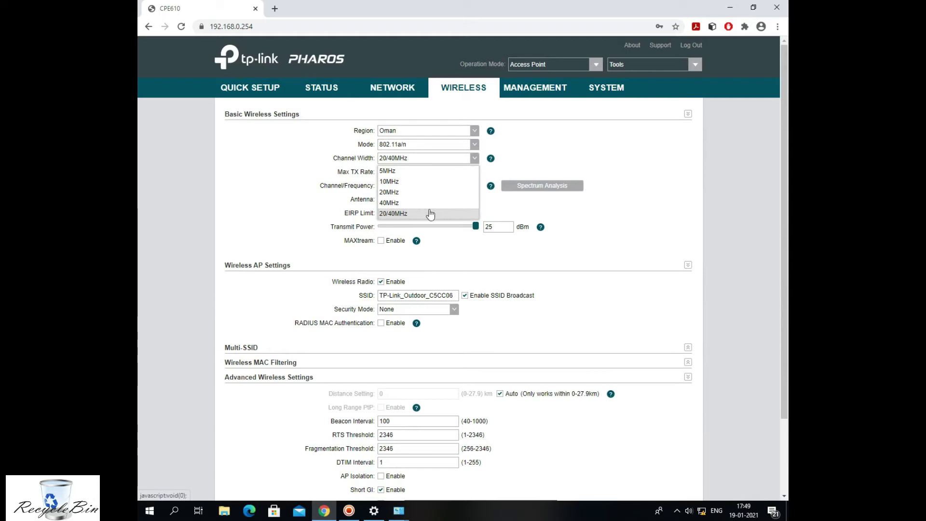
left_click(394, 219)
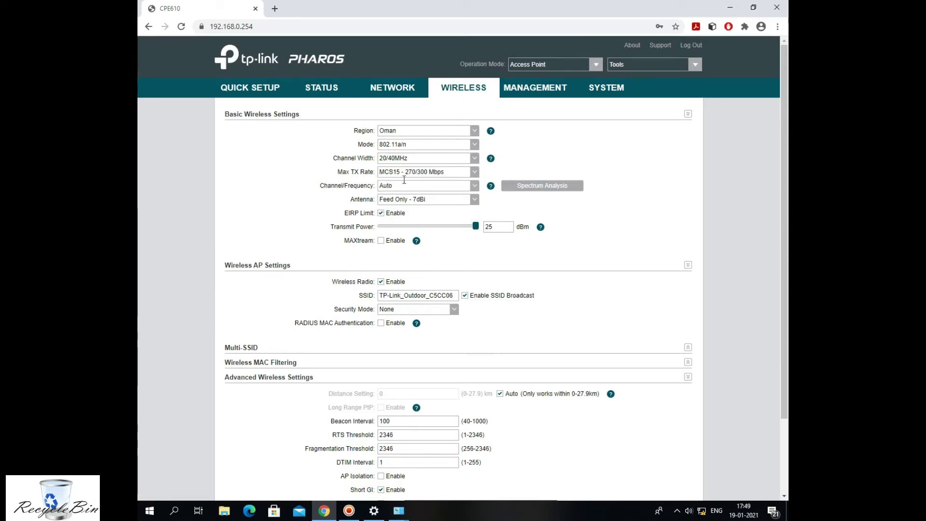
left_click(475, 200)
left_click(436, 223)
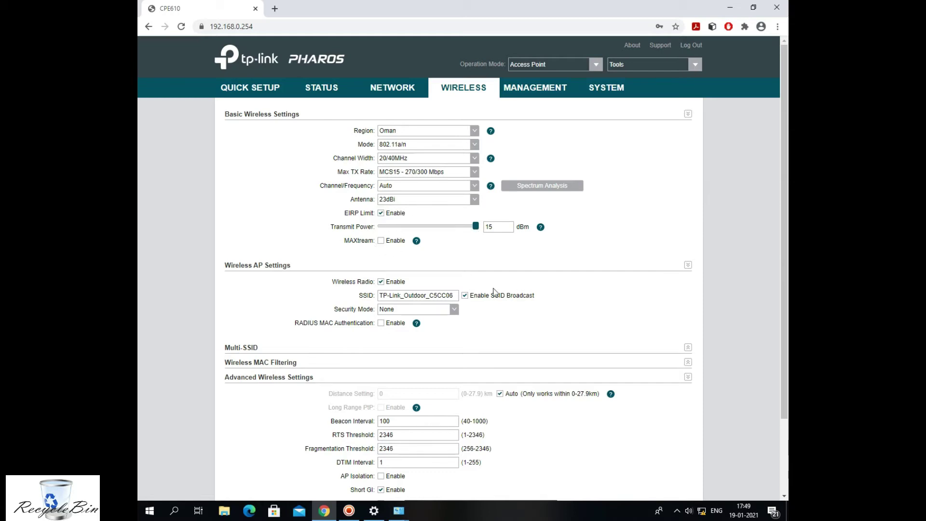
Rename the SSID and switch wireless security to WPA-PSK.
left_click_drag(456, 296, 345, 302)
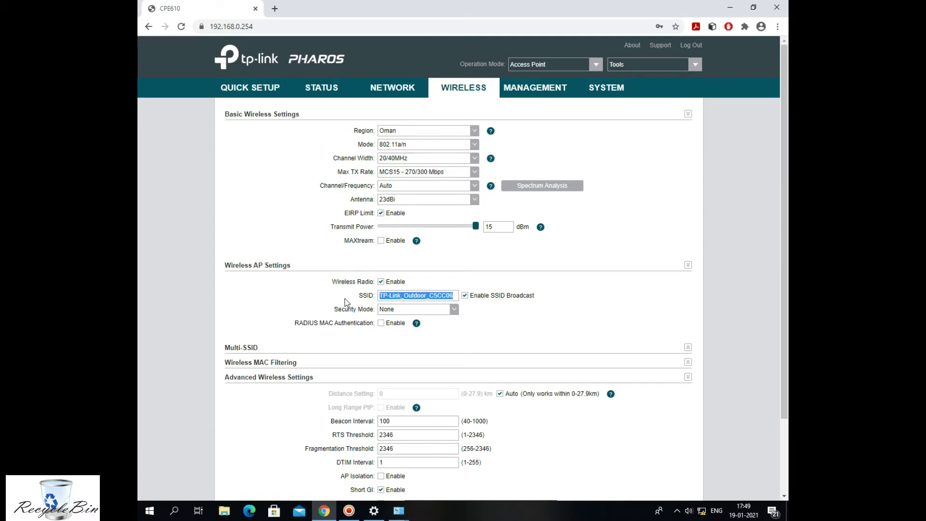
type("O")
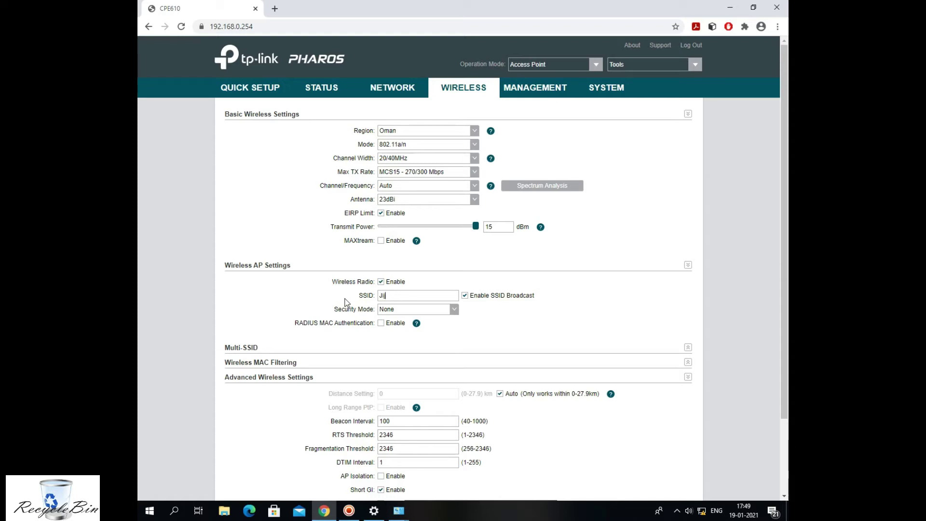
left_click(454, 309)
left_click(384, 333)
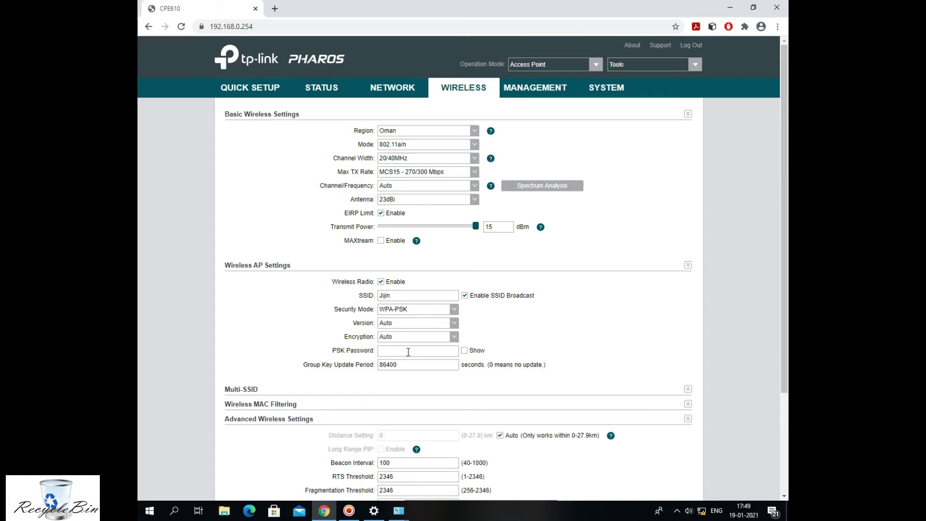
left_click(349, 511)
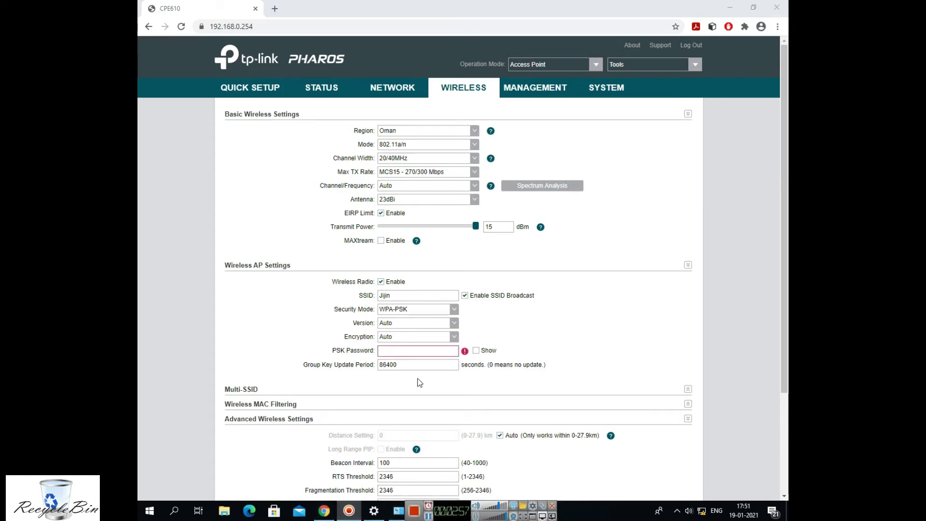
Enter the WPA-PSK password and apply the new wireless settings.
left_click(414, 350)
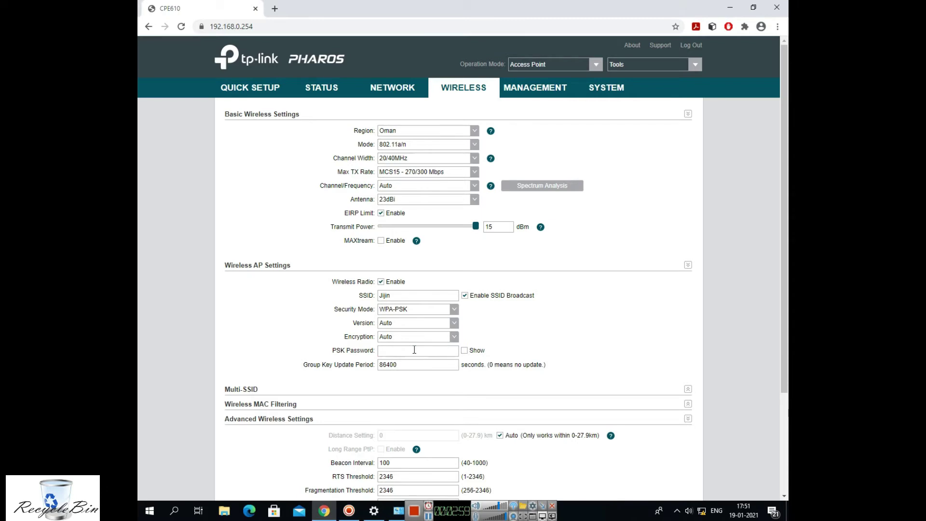
type("1")
type("1")
scroll(468, 374, "down", 3)
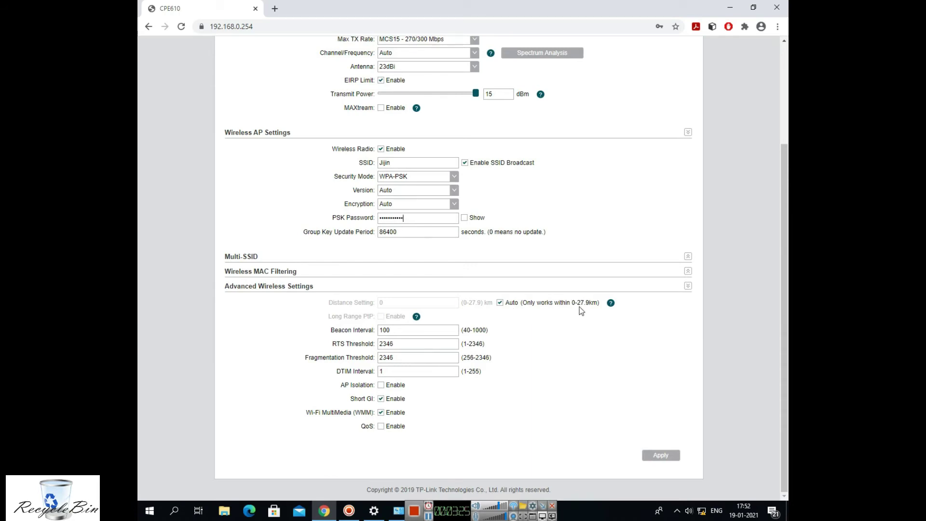
left_click_drag(577, 304, 597, 303)
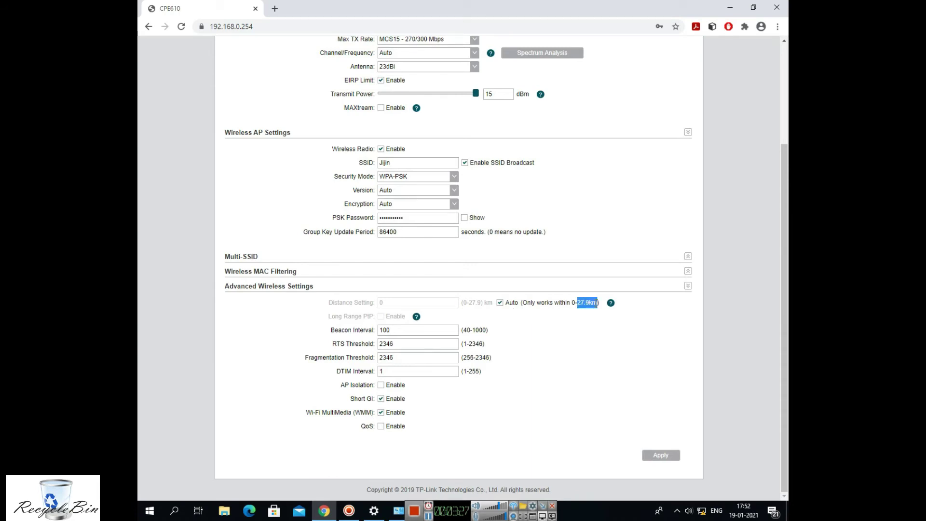
left_click(578, 332)
left_click(666, 456)
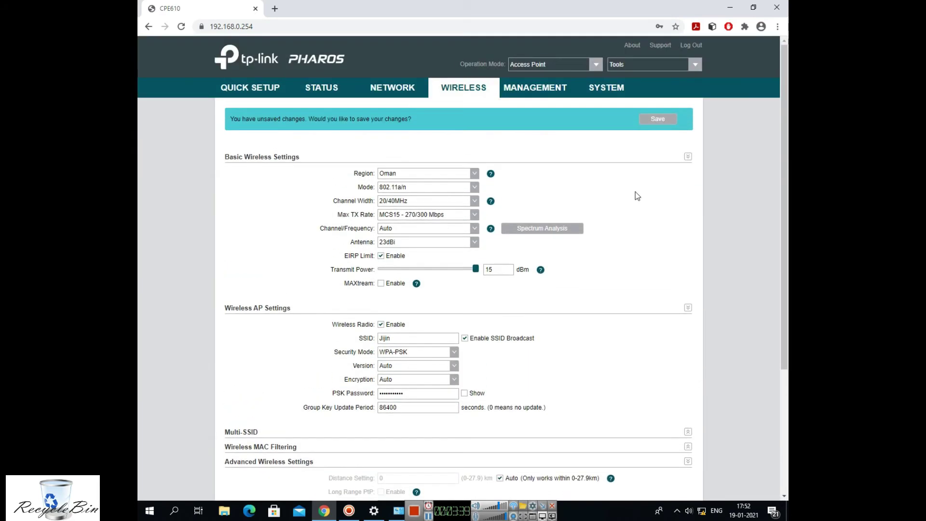
Save the applied wireless changes and check the Windows Wi-Fi network list.
left_click(658, 119)
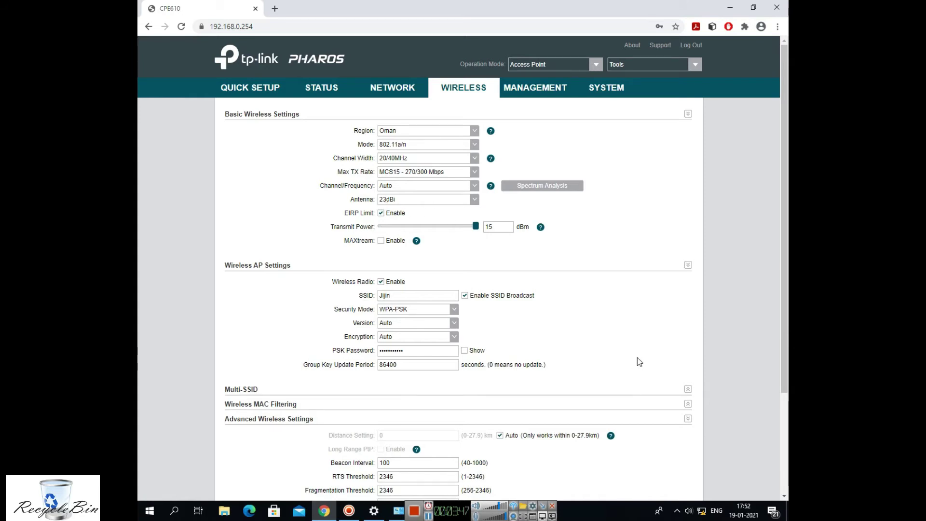
scroll(639, 362, "down", 3)
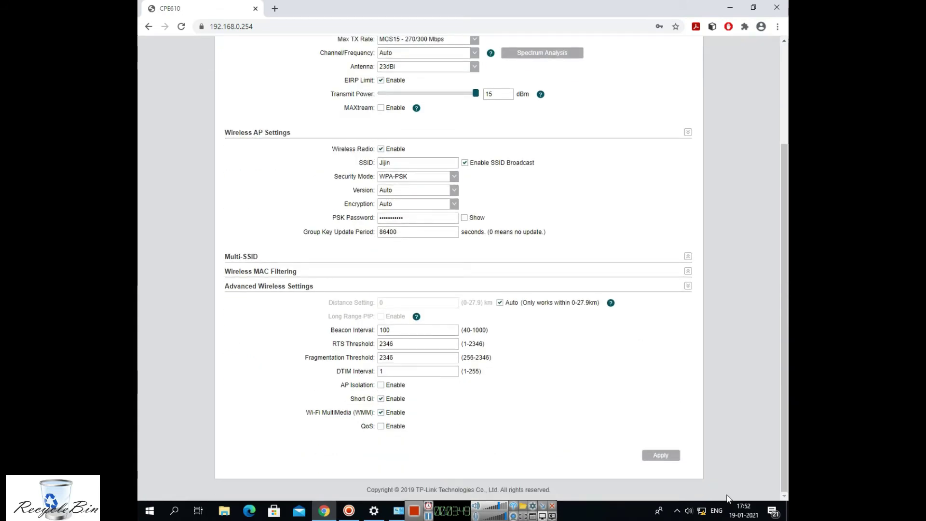
left_click(702, 511)
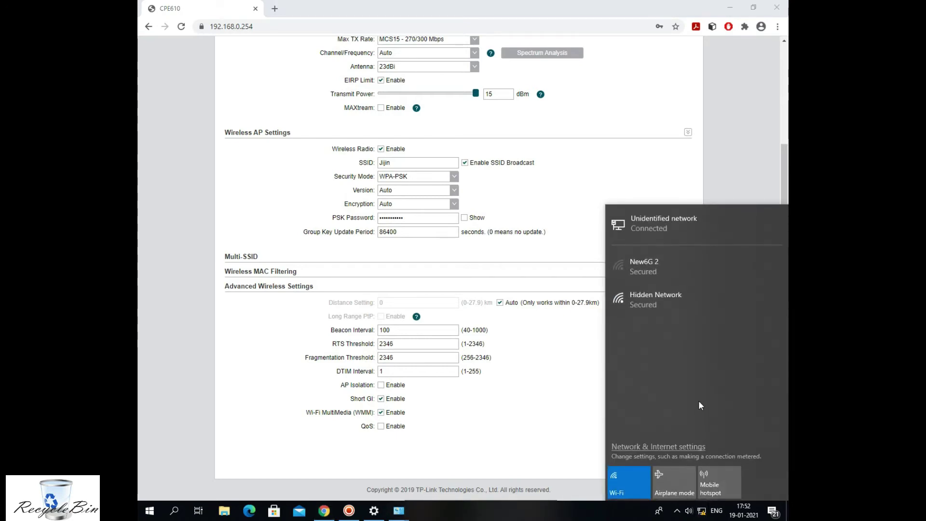
left_click(575, 375)
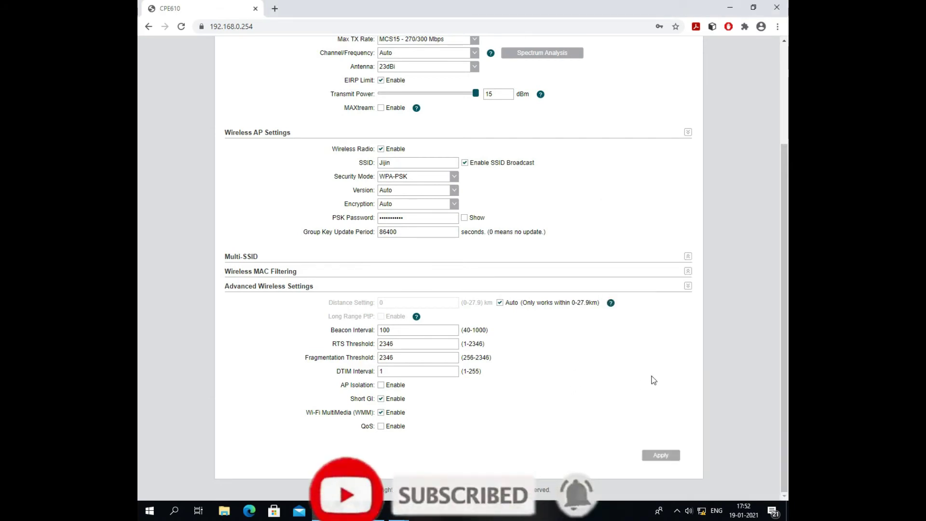
Review the channel width list without changing it, then go to the Management page.
scroll(450, 116, "up", 3)
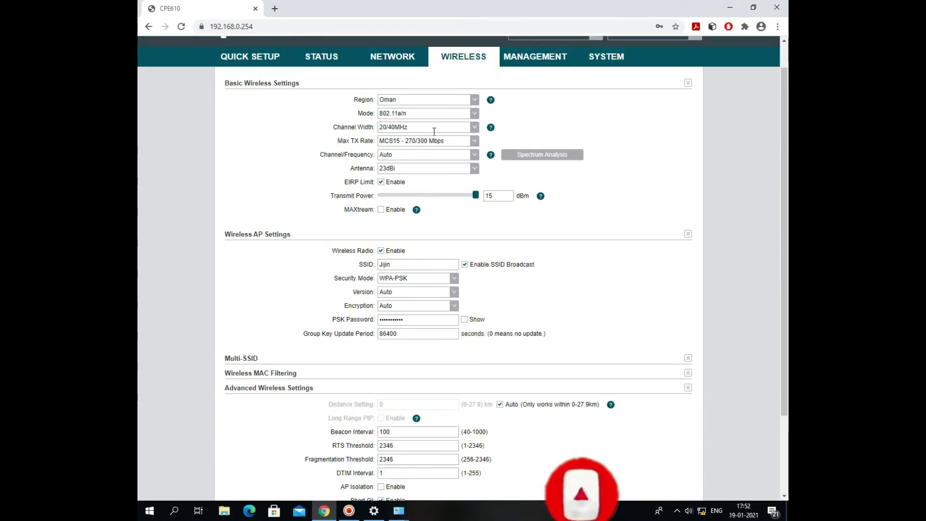
left_click(475, 129)
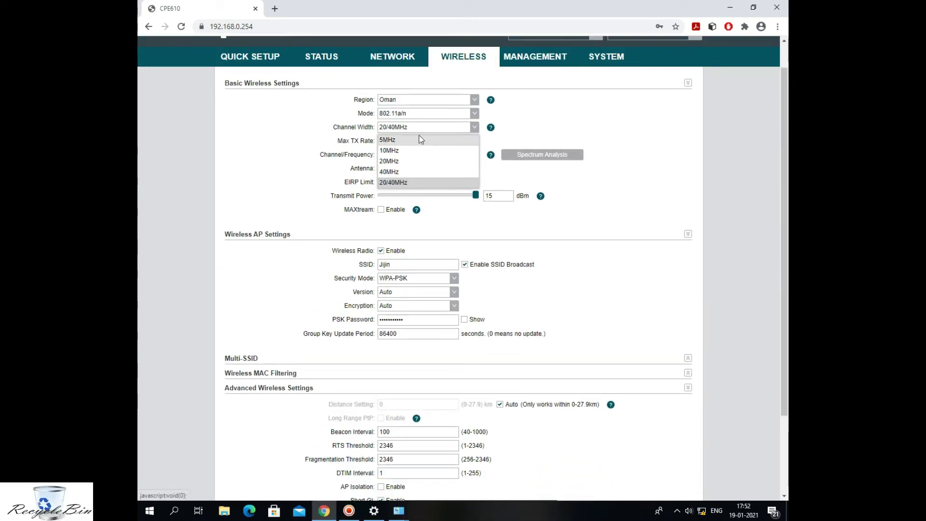
left_click(499, 173)
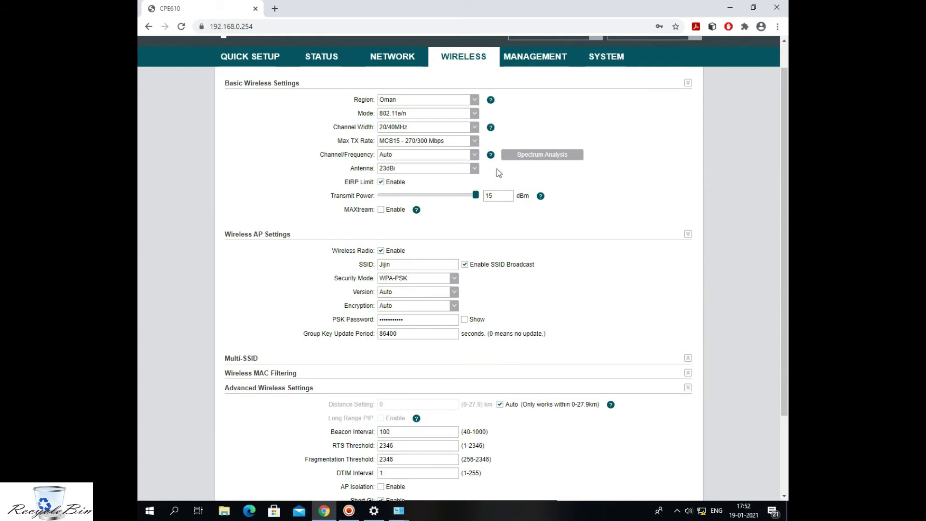
left_click(535, 57)
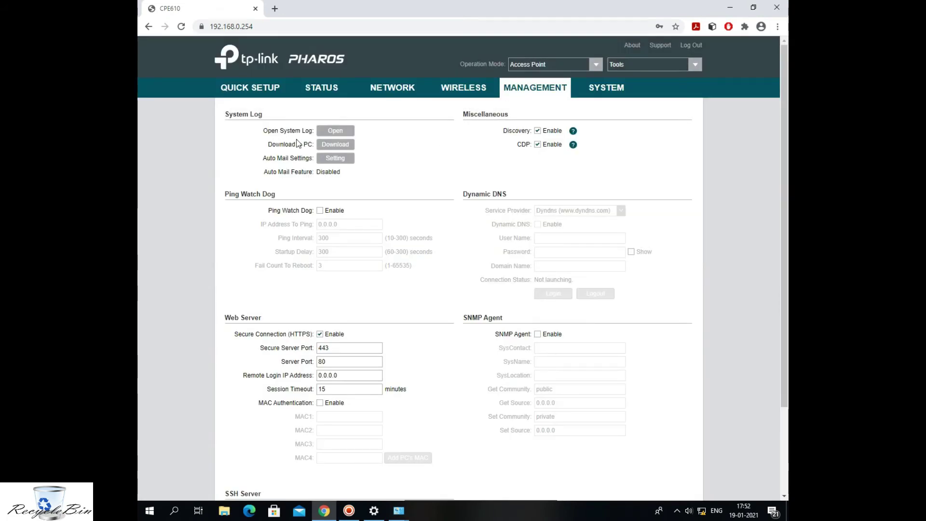
Scroll through the Management page and move on to the System page.
scroll(443, 332, "down", 3)
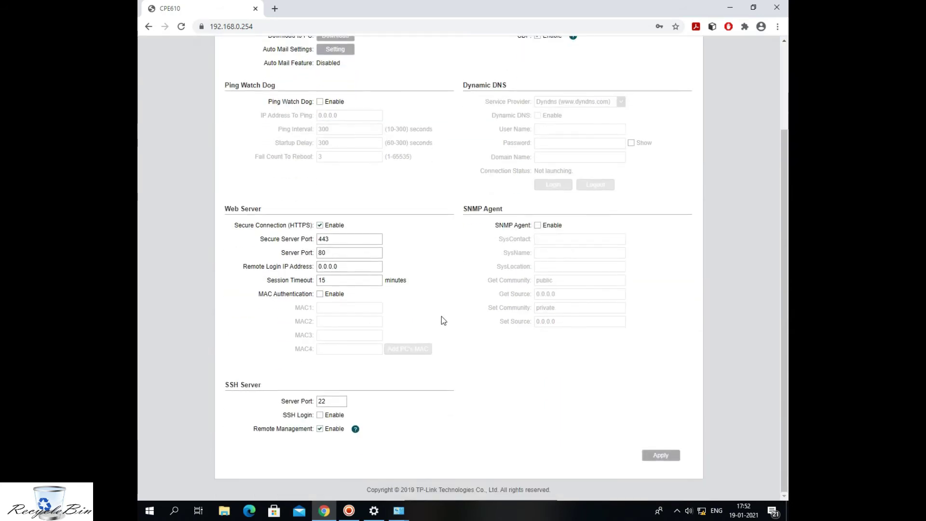
scroll(413, 319, "up", 3)
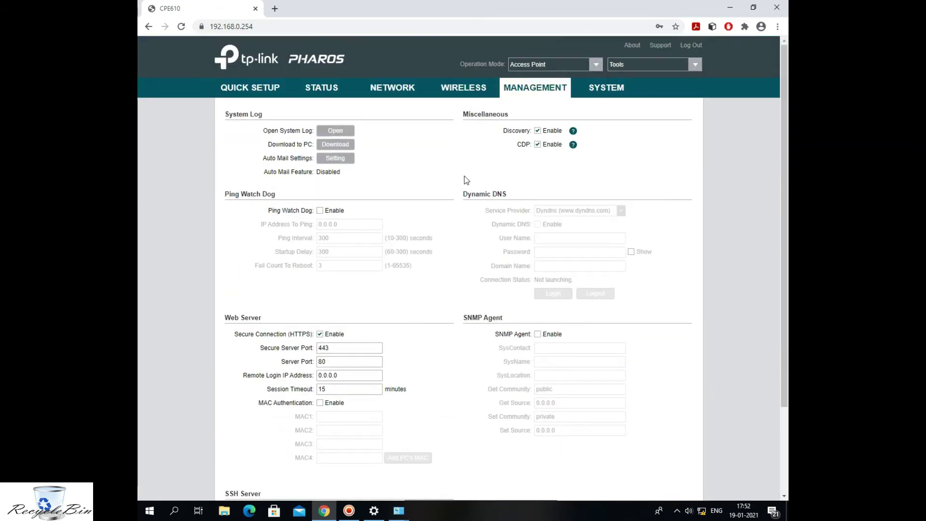
left_click(607, 90)
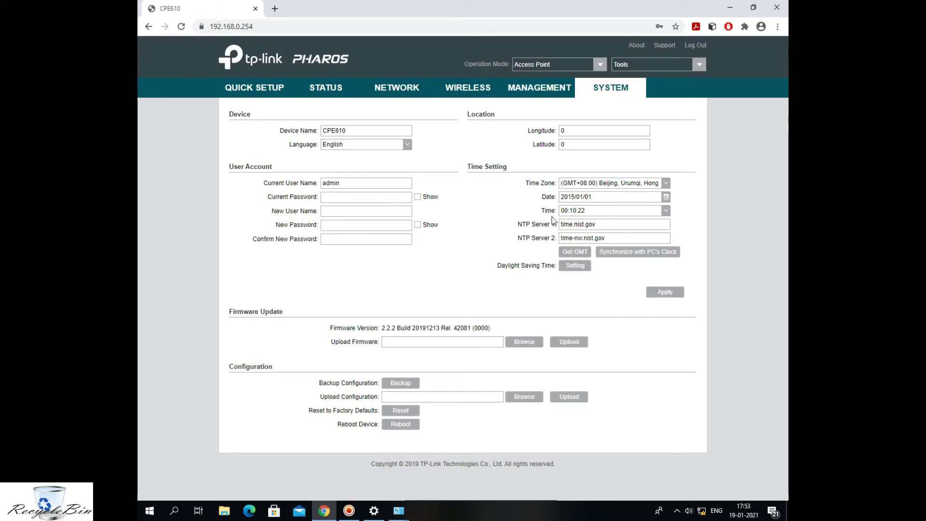
Set the time zone to (GMT+04:00) Abu Dhabi, Muscat.
left_click(666, 183)
scroll(662, 220, "down", 1)
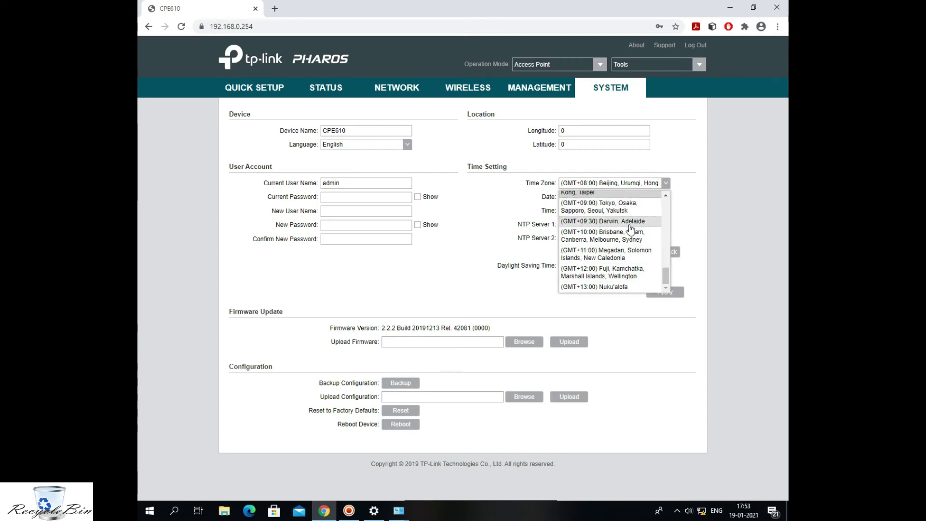
scroll(620, 275, "up", 3)
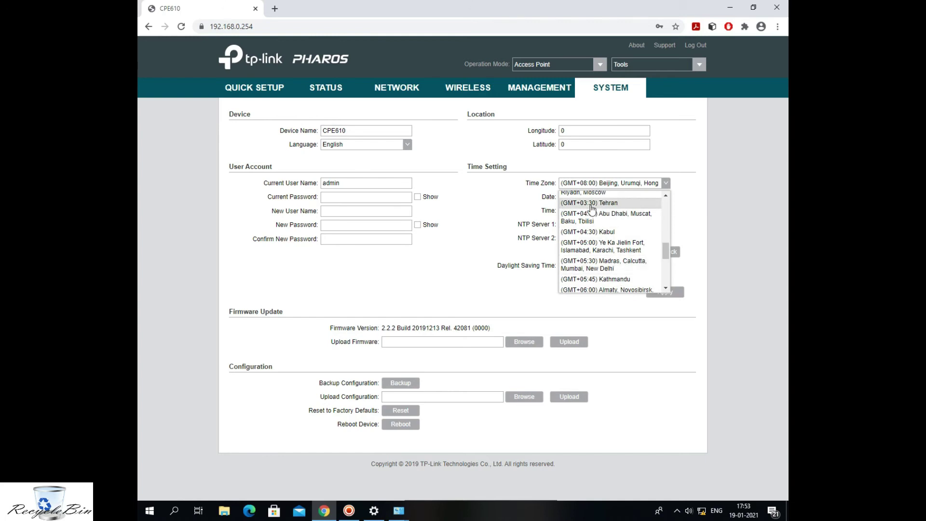
left_click(599, 217)
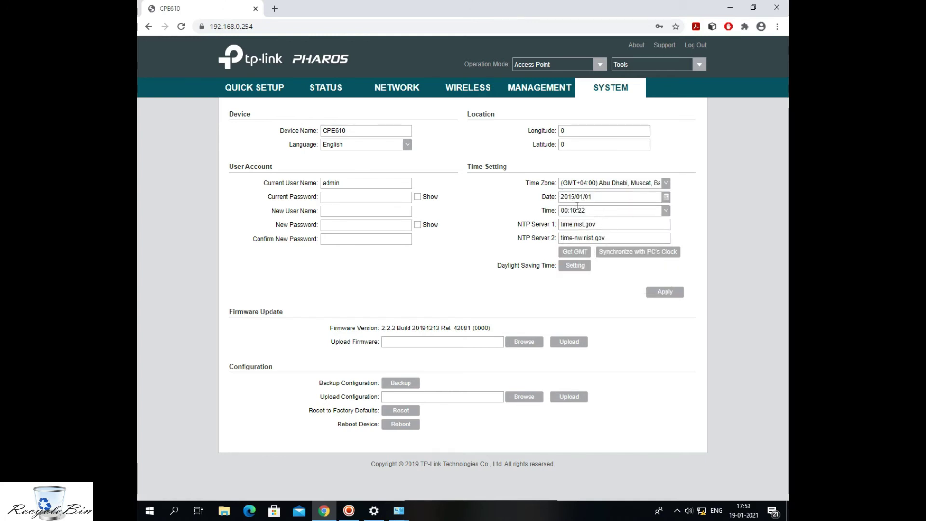
Pick January 19, 2021 in the Date calendar and close it.
left_click(665, 201)
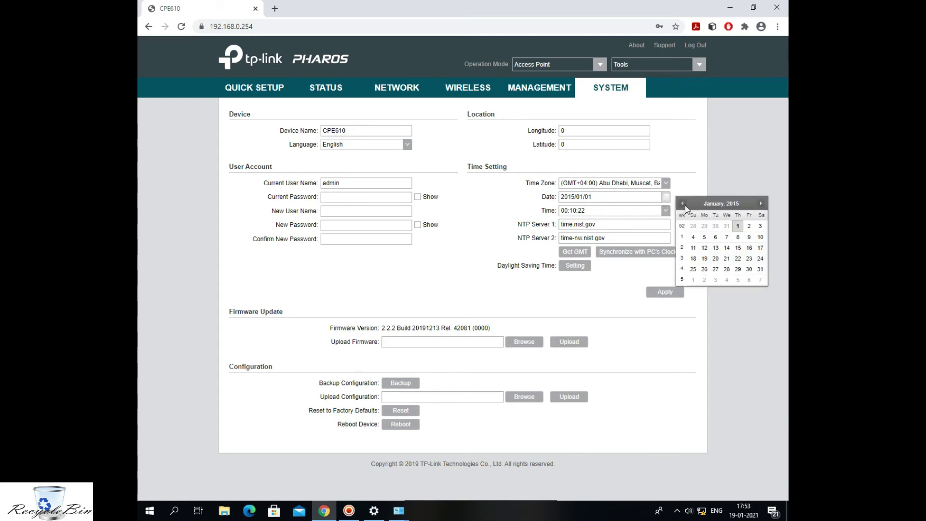
left_click(733, 206)
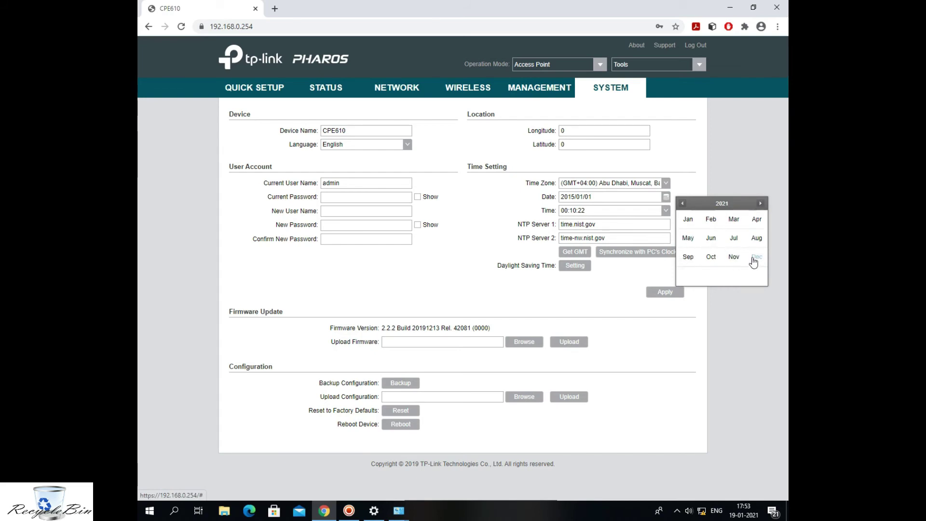
left_click(694, 226)
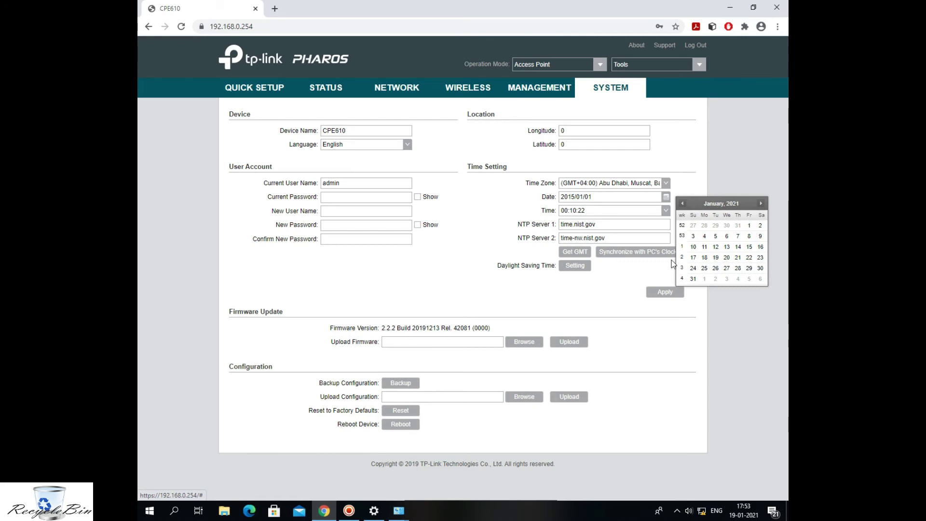
left_click(717, 258)
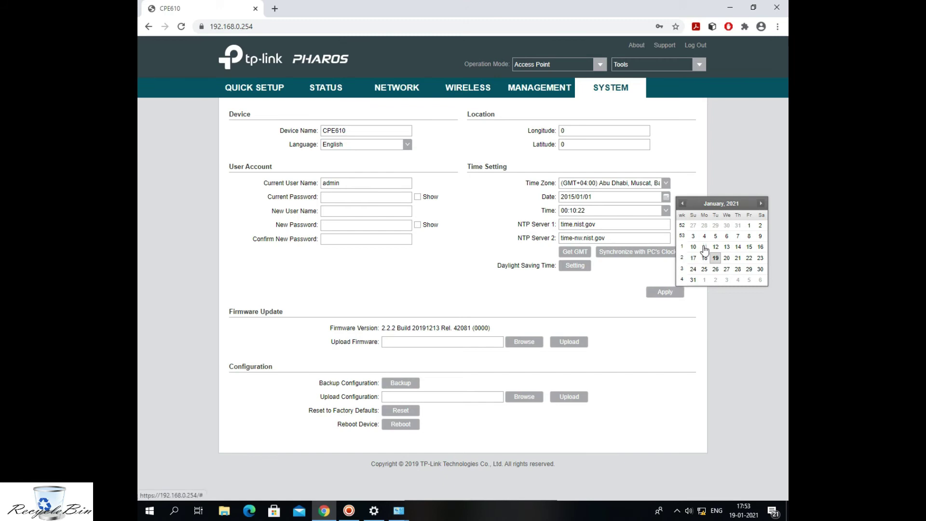
left_click(705, 297)
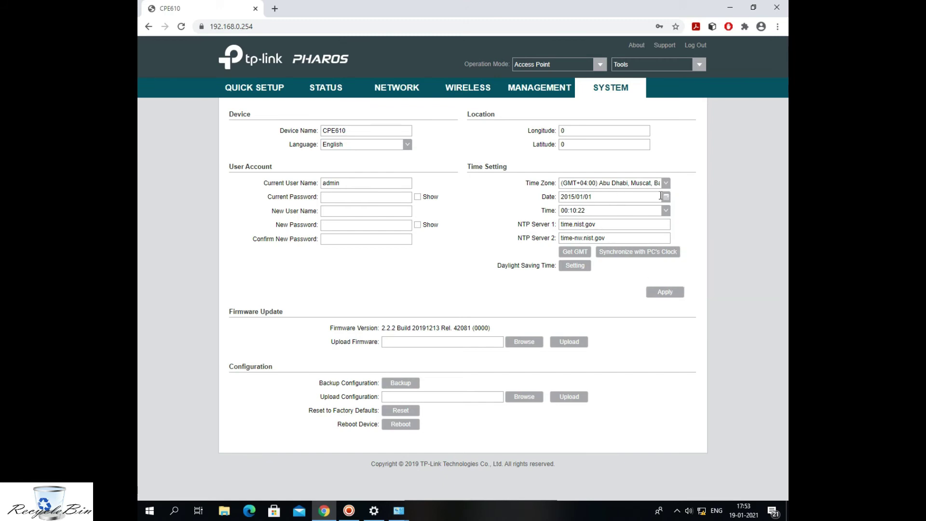
Change the year in the Date field from 2015 to 2021.
double_click(572, 198)
type("2021")
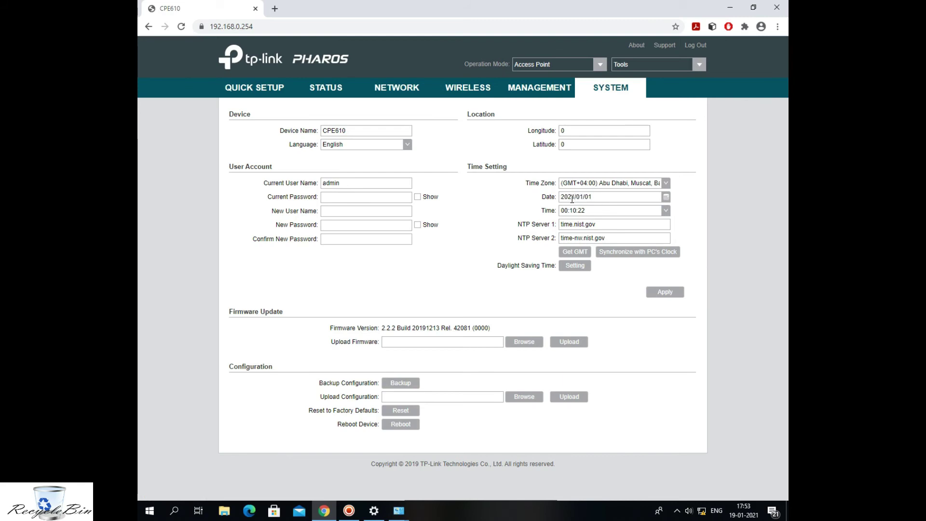
double_click(580, 198)
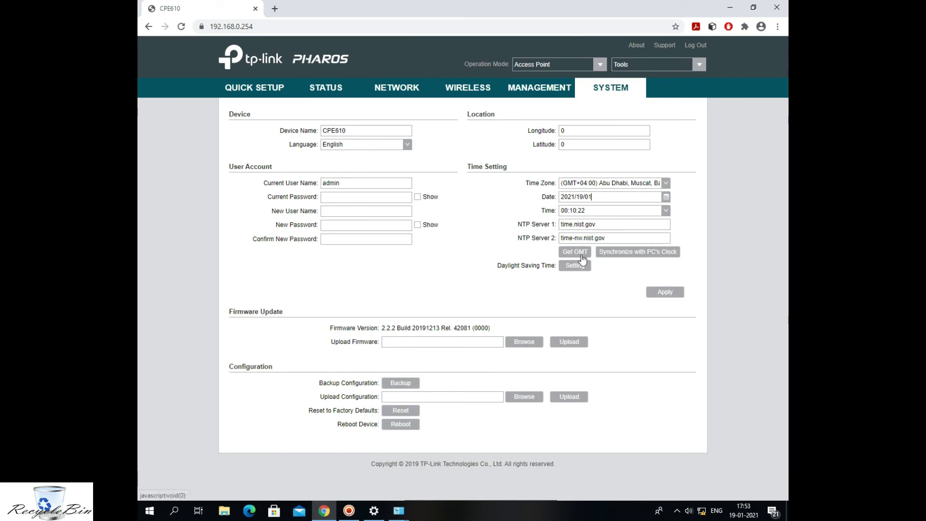
Synchronize date and time with the PC clock (2021/01/19 17:54:06), then apply and save.
left_click(626, 260)
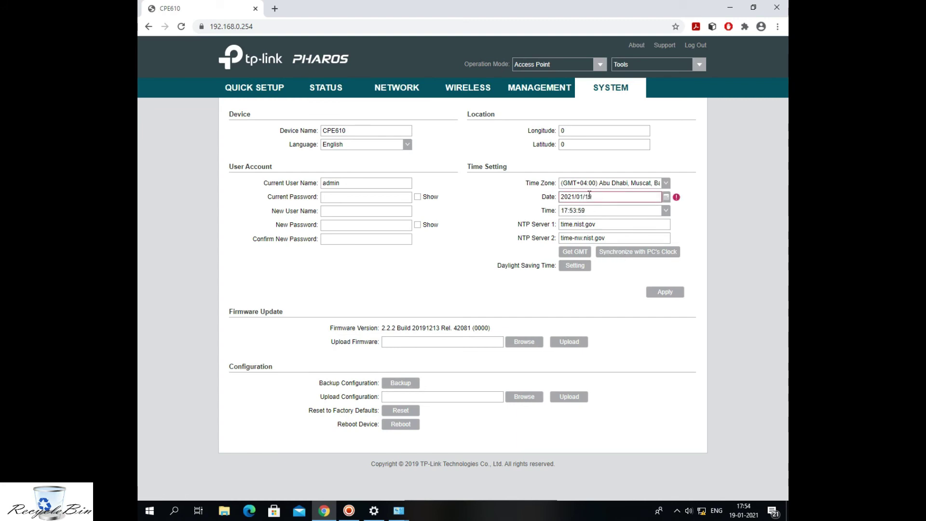
mouse_move(678, 199)
left_click(623, 252)
left_click(667, 197)
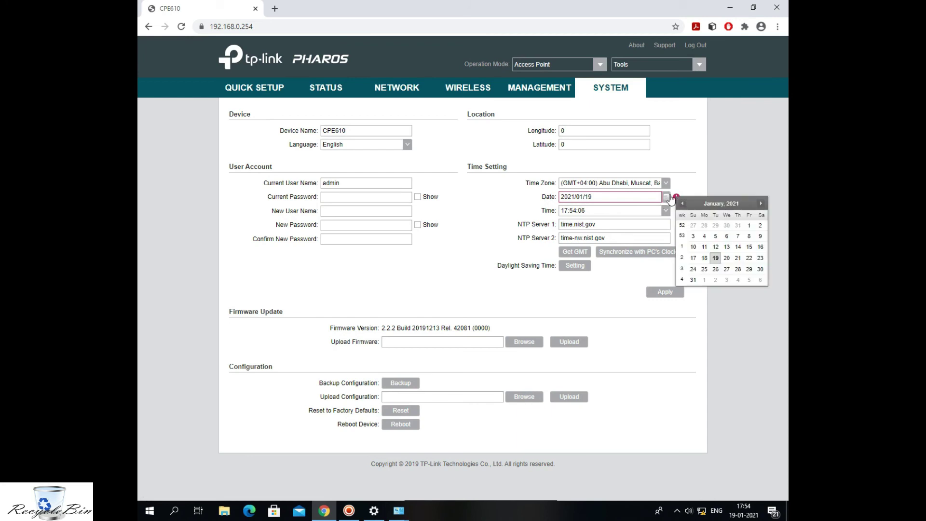
left_click(604, 197)
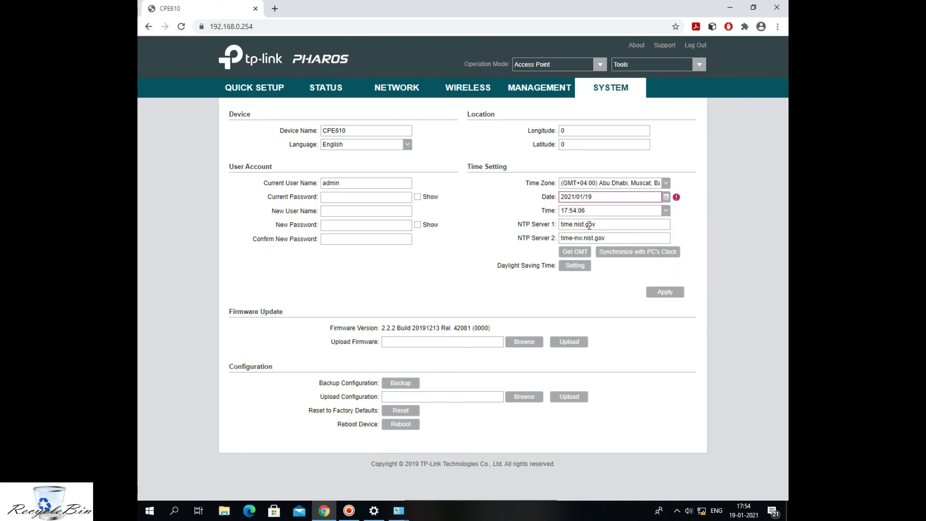
left_click(683, 212)
left_click(665, 292)
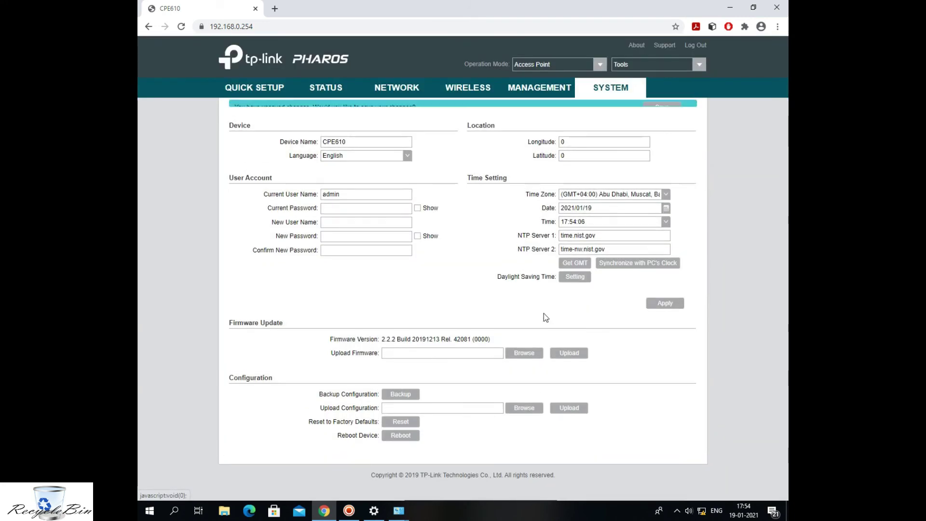
left_click(661, 118)
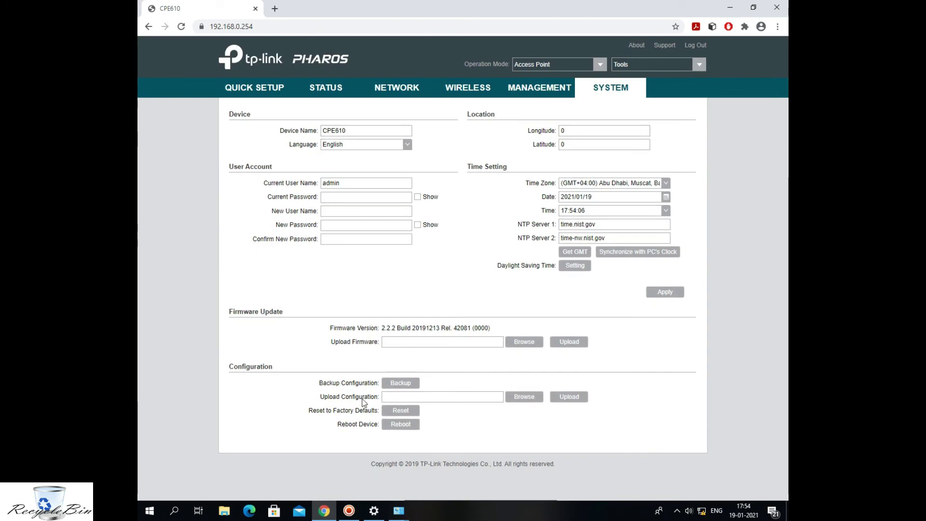
Check the Tools and Operation Mode lists unchanged, keeping Access Point, then view LAN settings.
left_click_drag(379, 342, 328, 334)
left_click(459, 307)
left_click(699, 64)
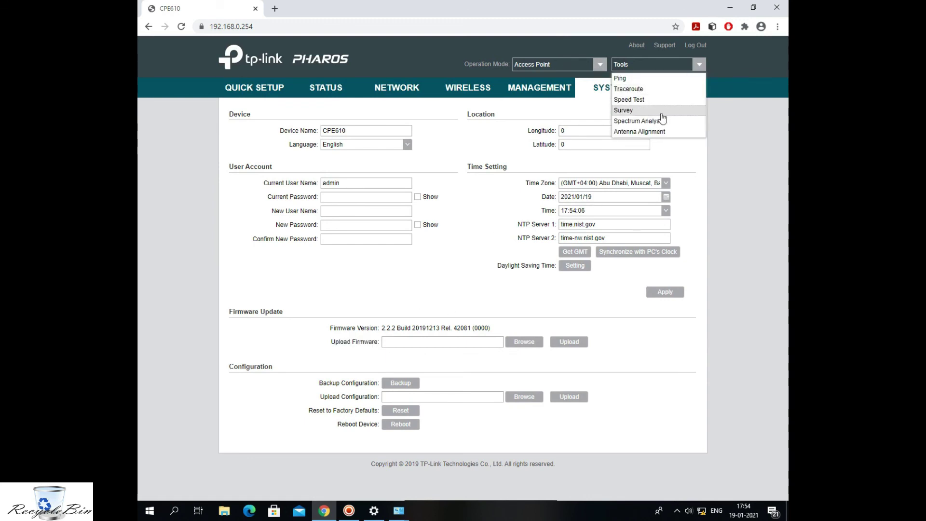
left_click(722, 170)
left_click(601, 64)
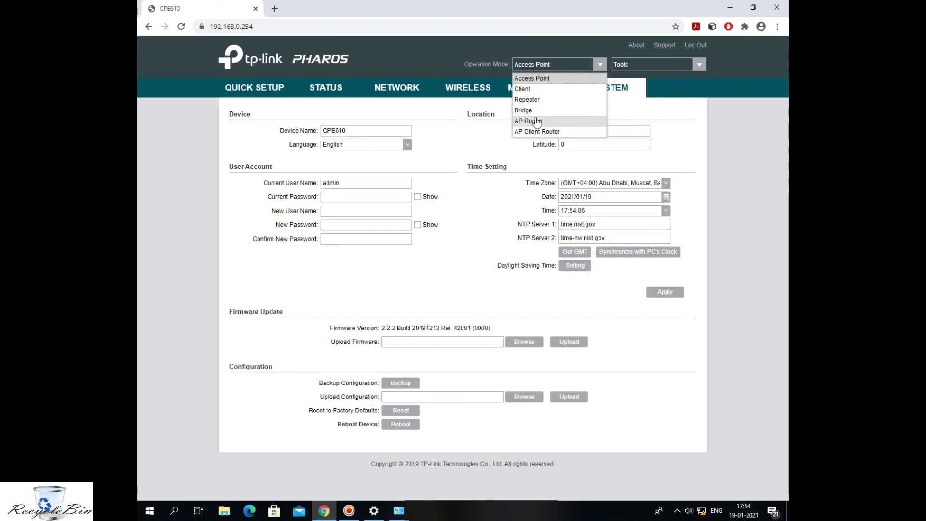
left_click(741, 146)
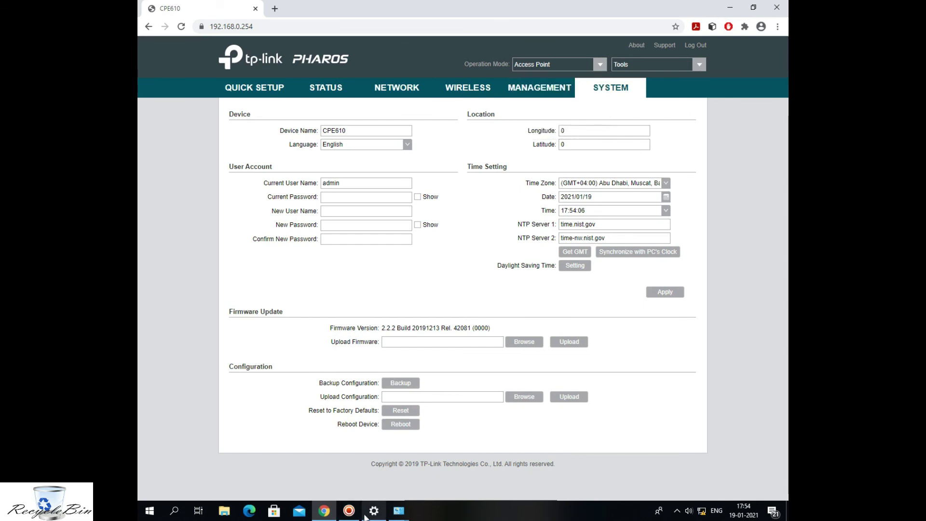
left_click(349, 515)
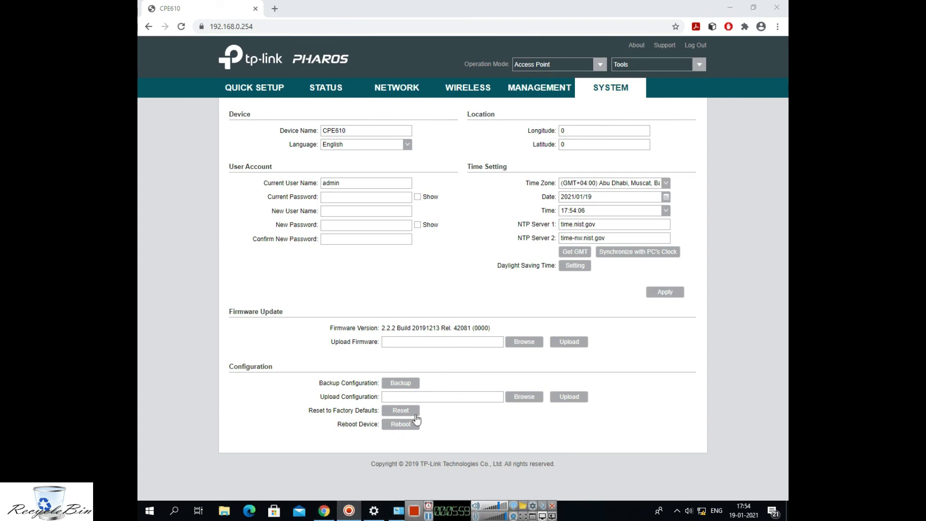
left_click(379, 91)
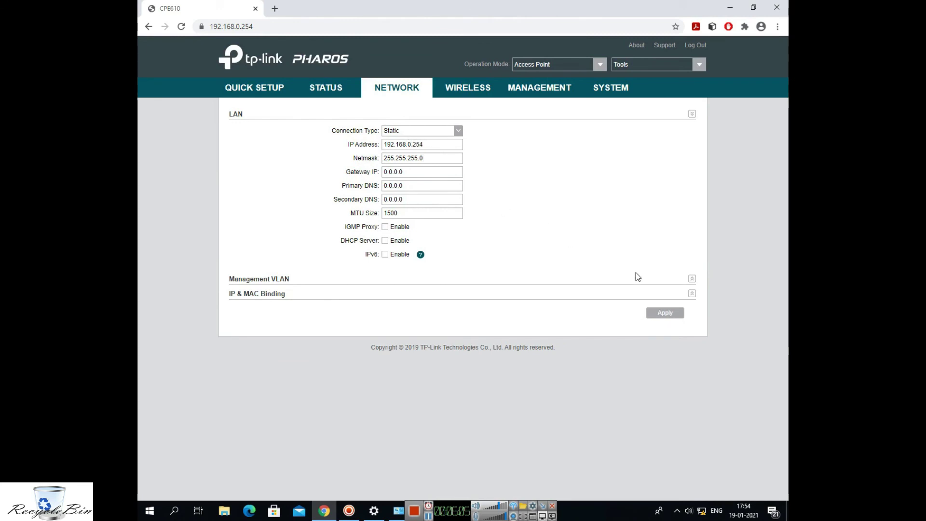
Confirm Management VLAN is disabled, then log out of the Pharos web interface.
left_click(692, 279)
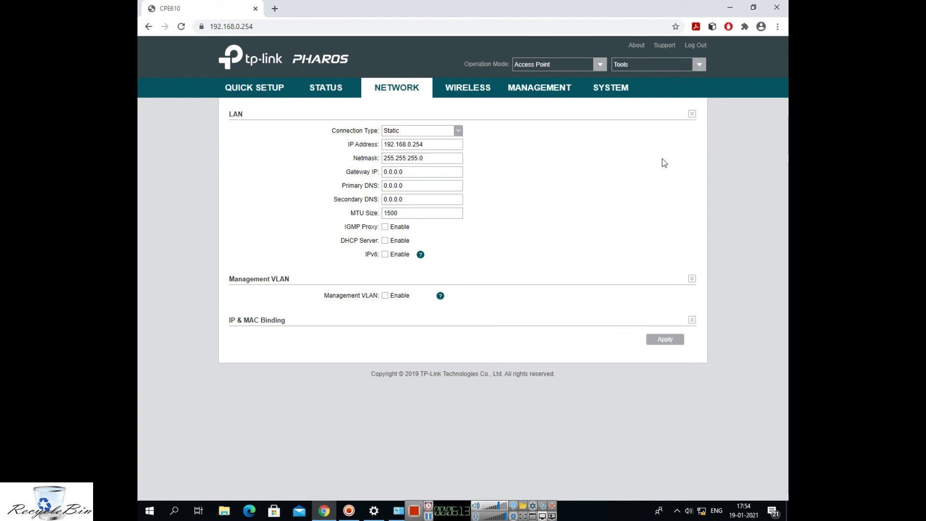
left_click(702, 46)
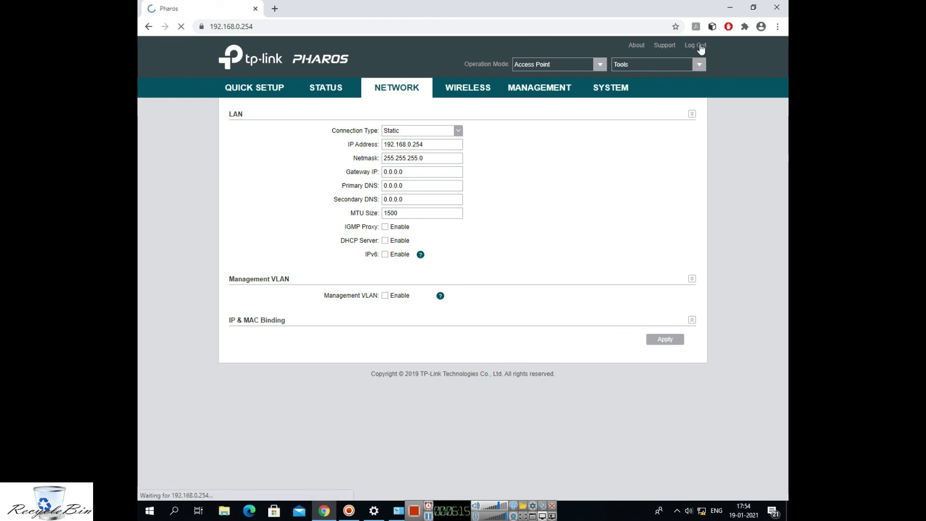